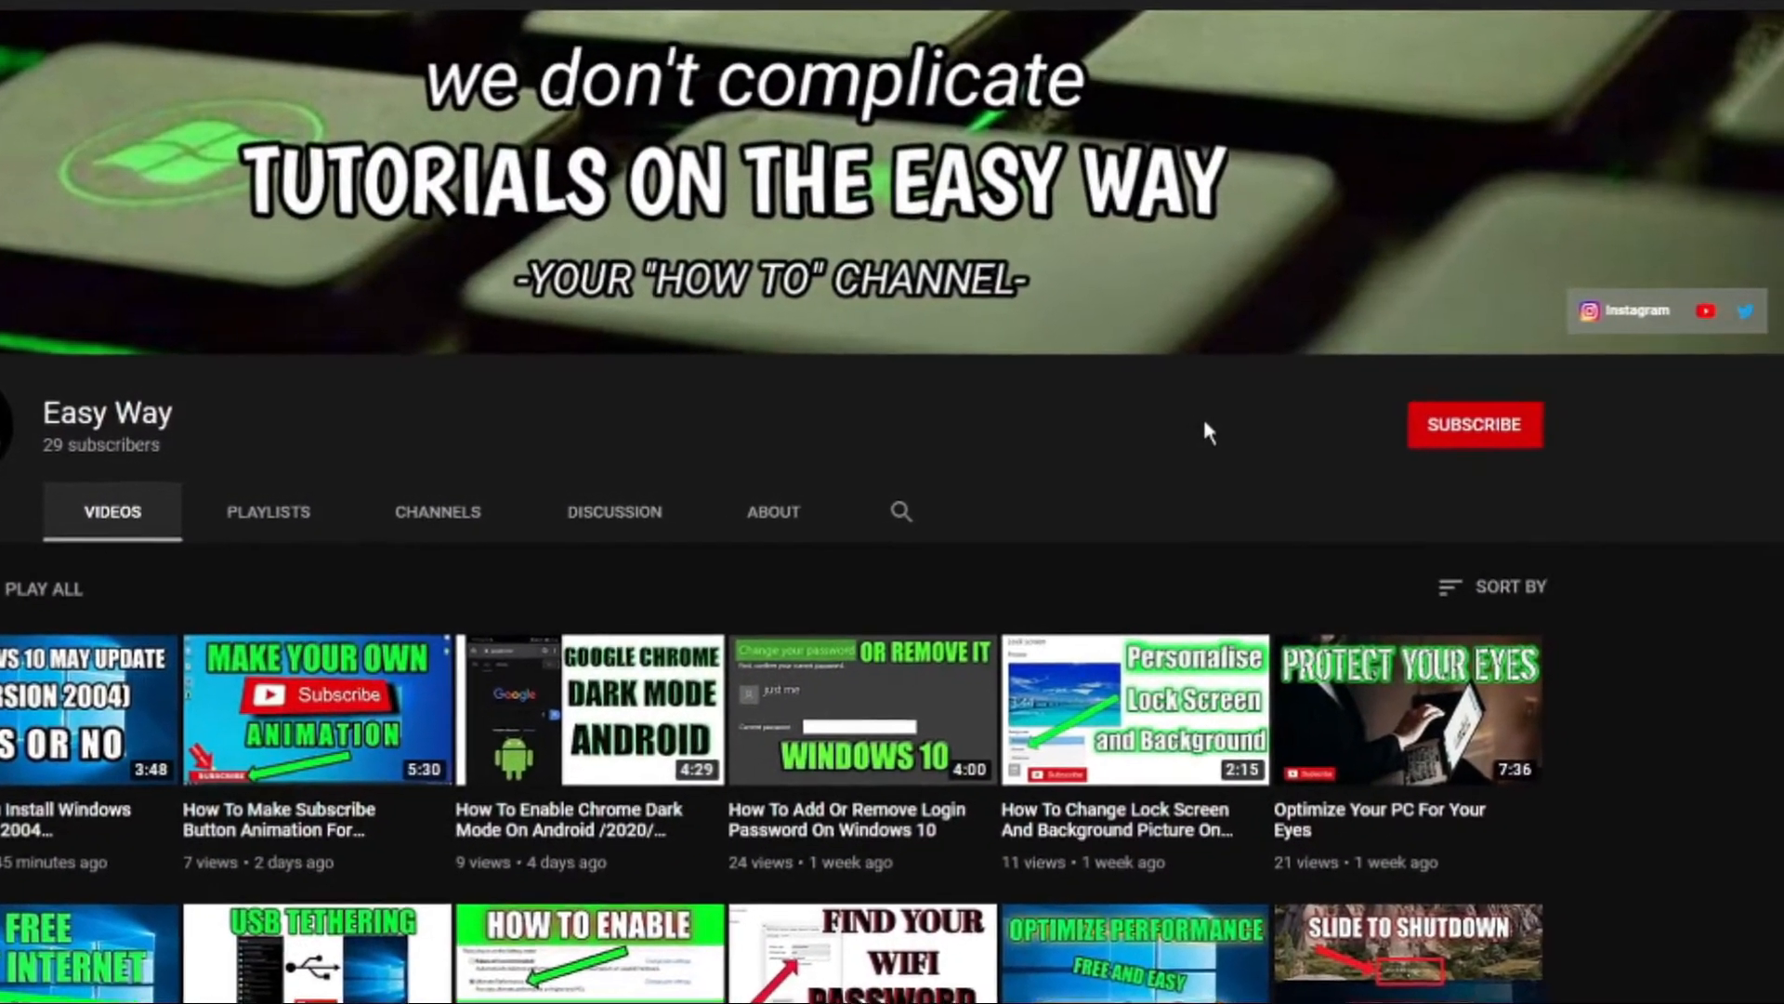
Subscribe to the Easy Way channel and set its notifications to All
click(1450, 425)
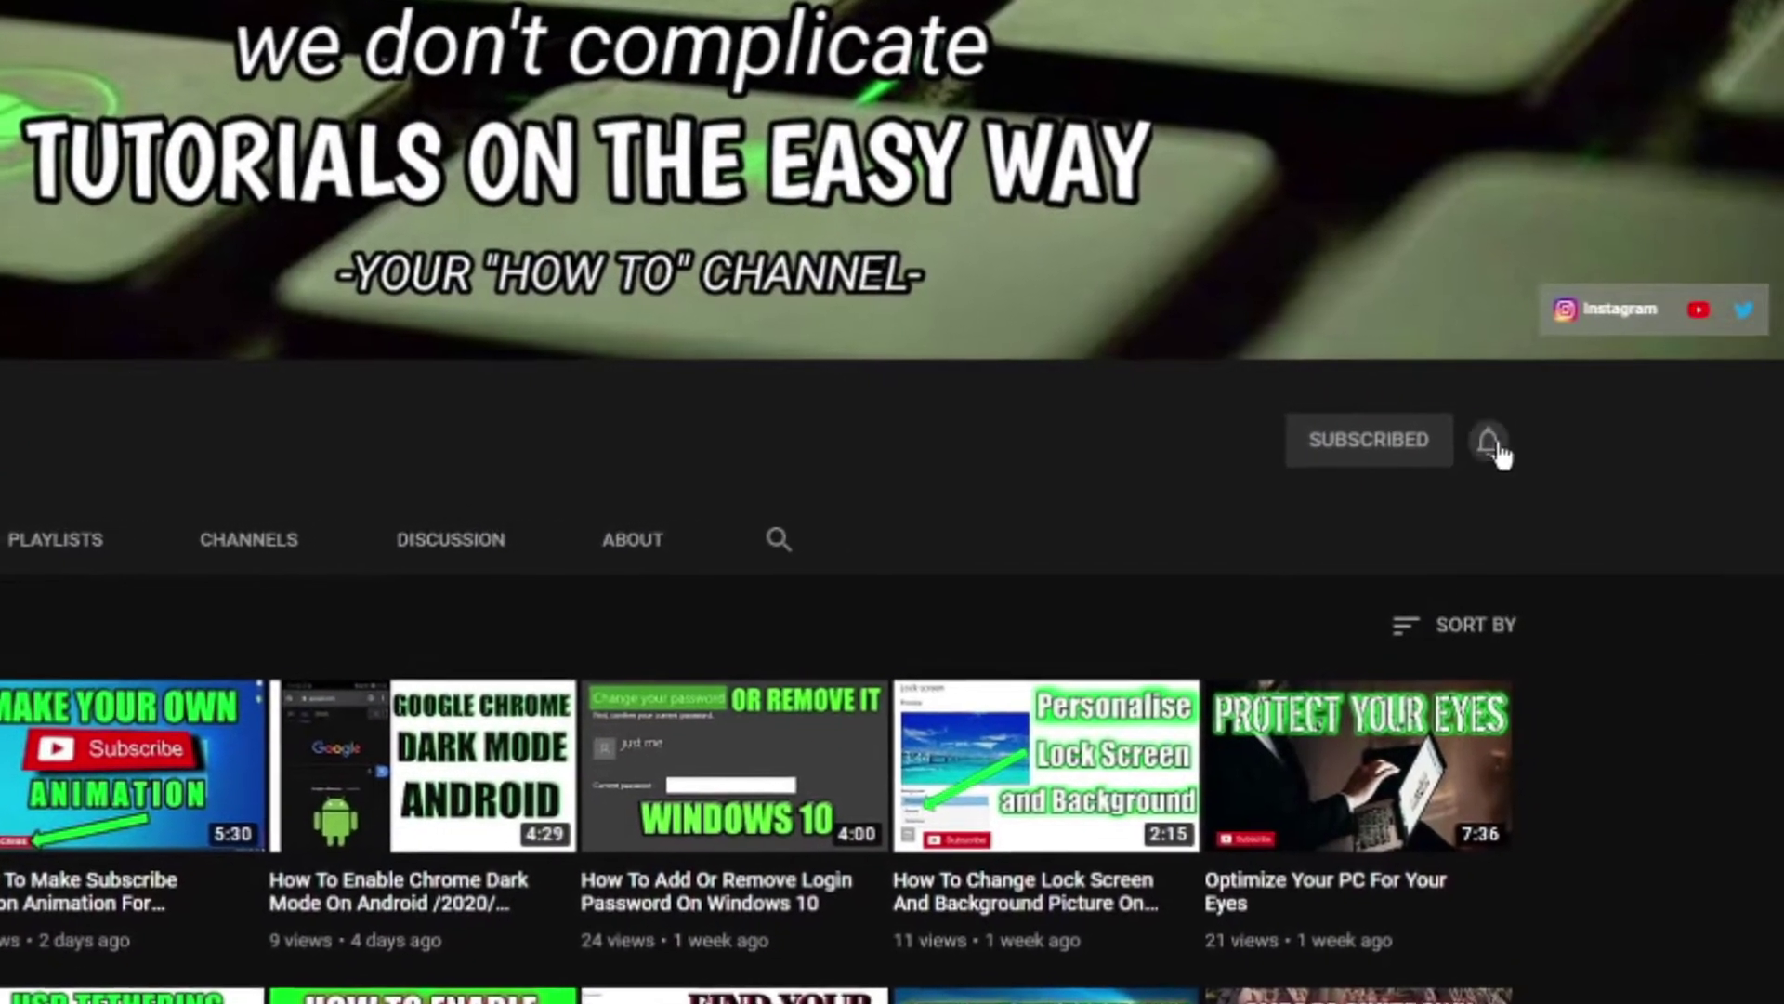
click(1497, 444)
click(1556, 510)
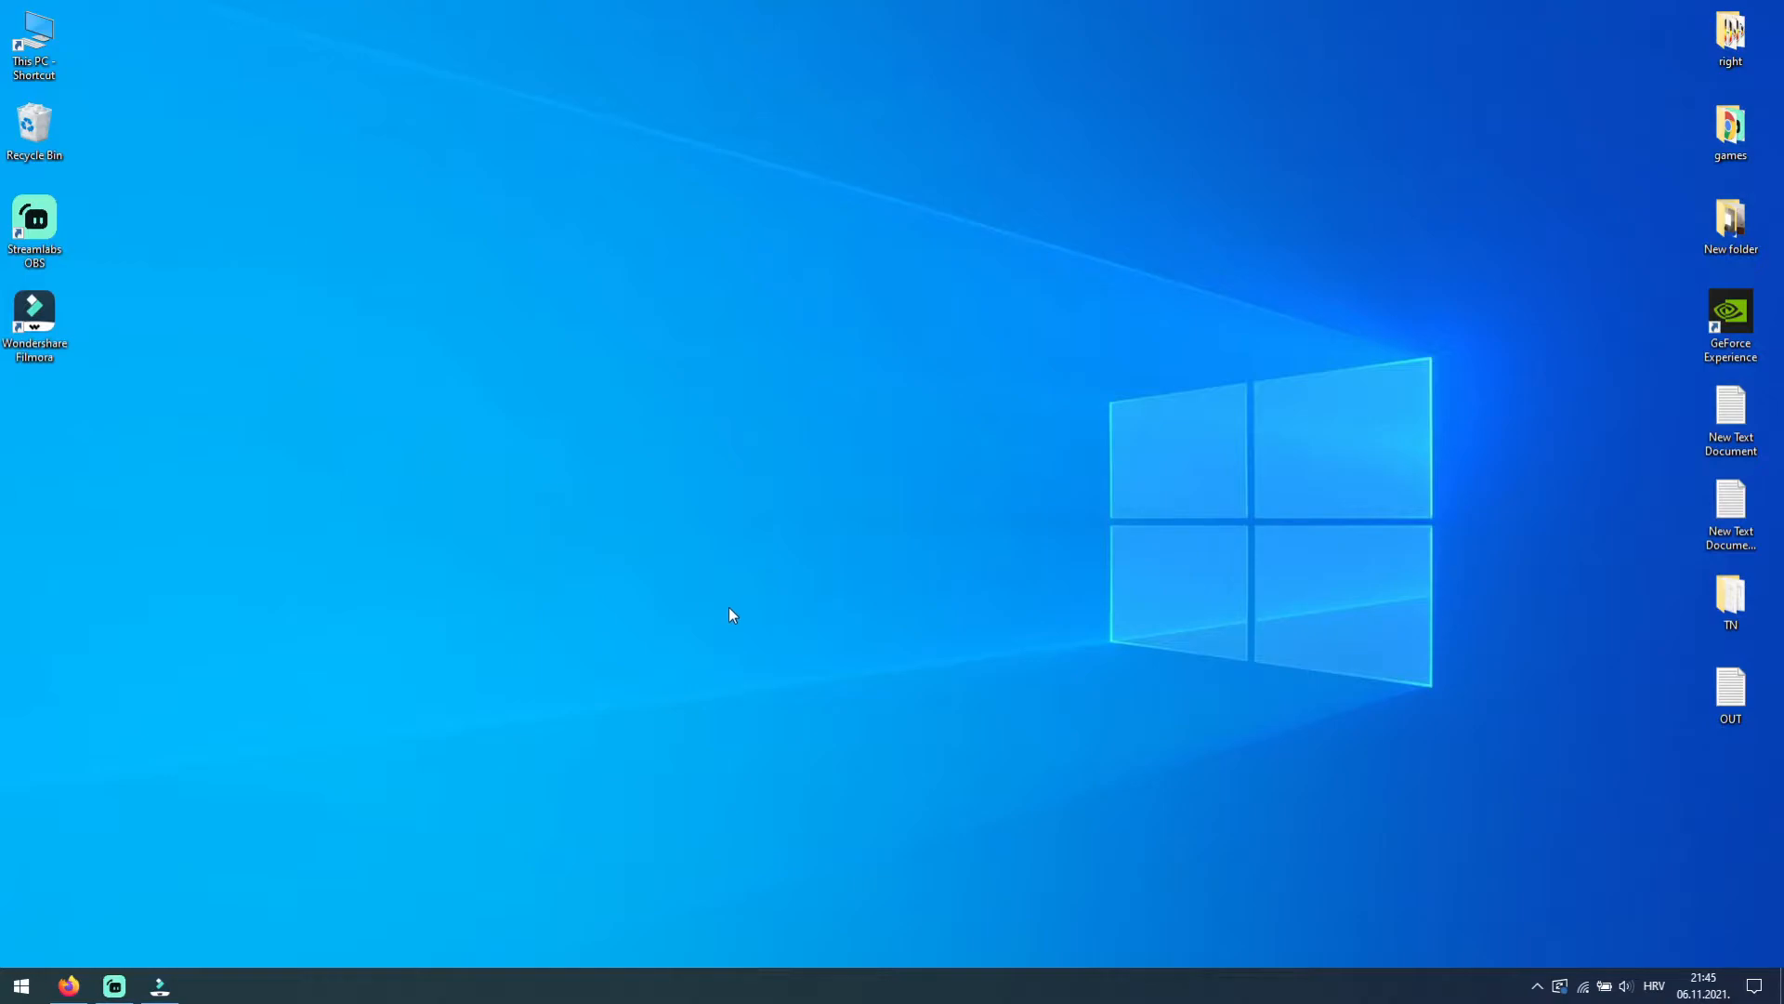
Find Control Panel through Windows search ('cont') and launch it
right_click(20, 987)
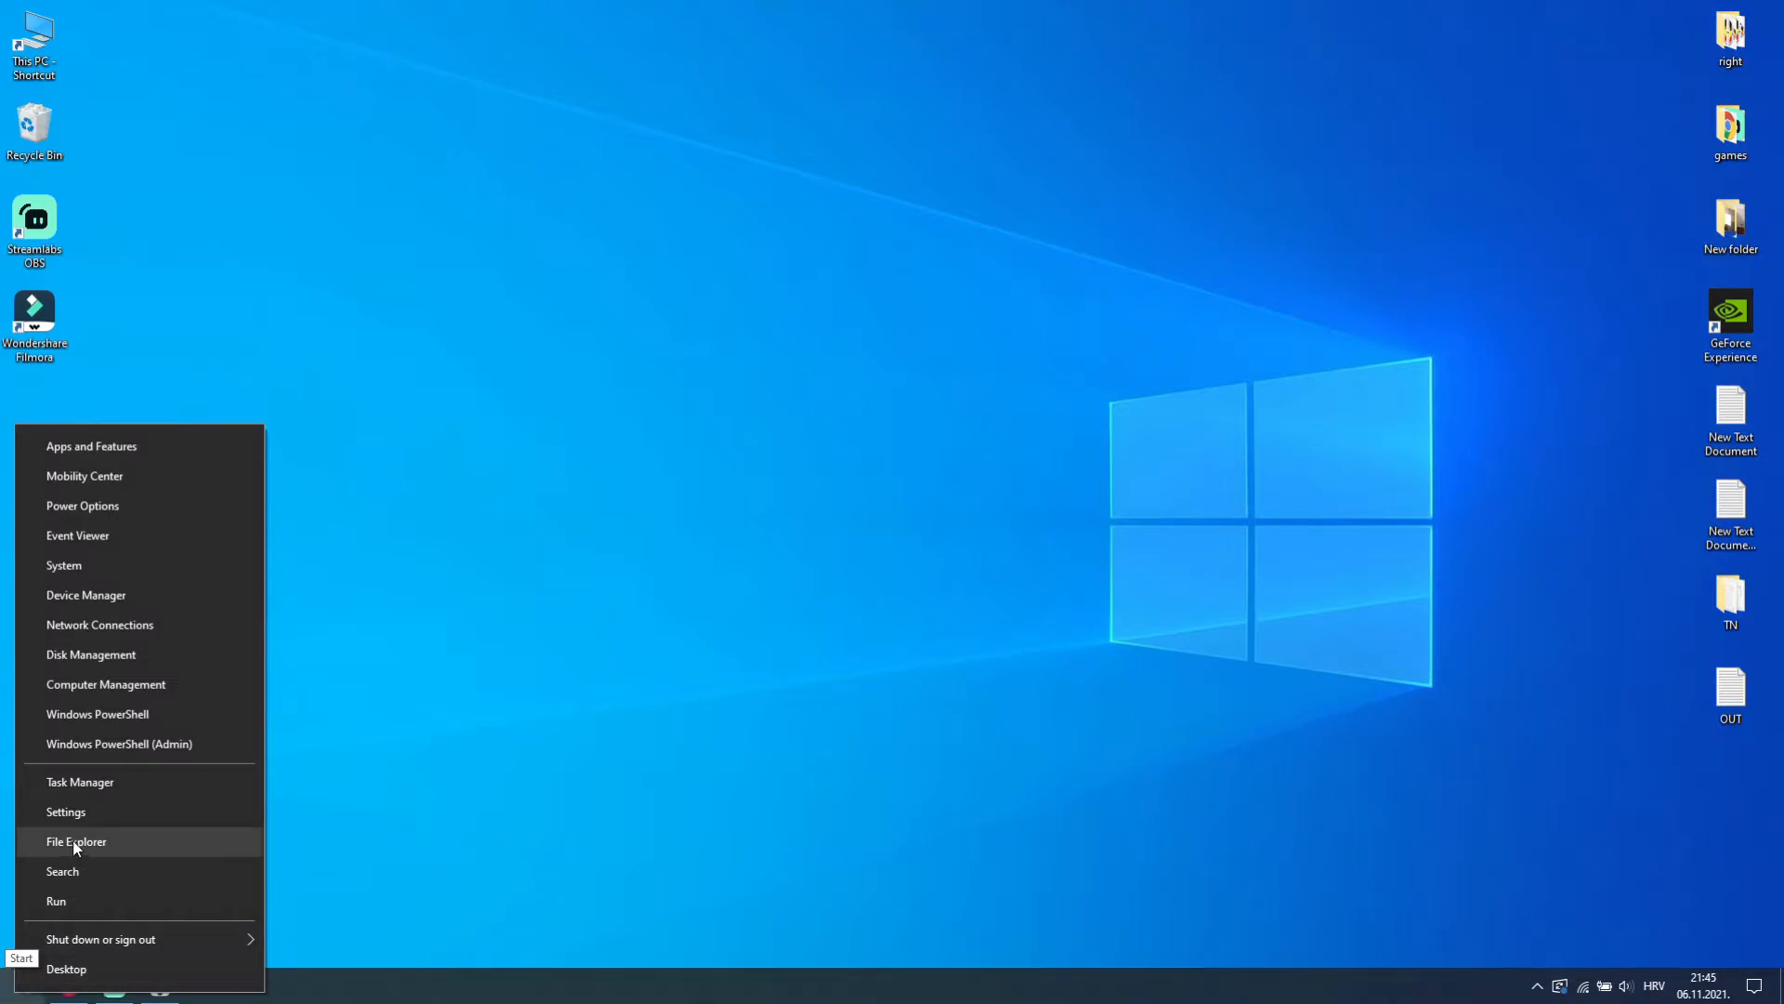
click(61, 870)
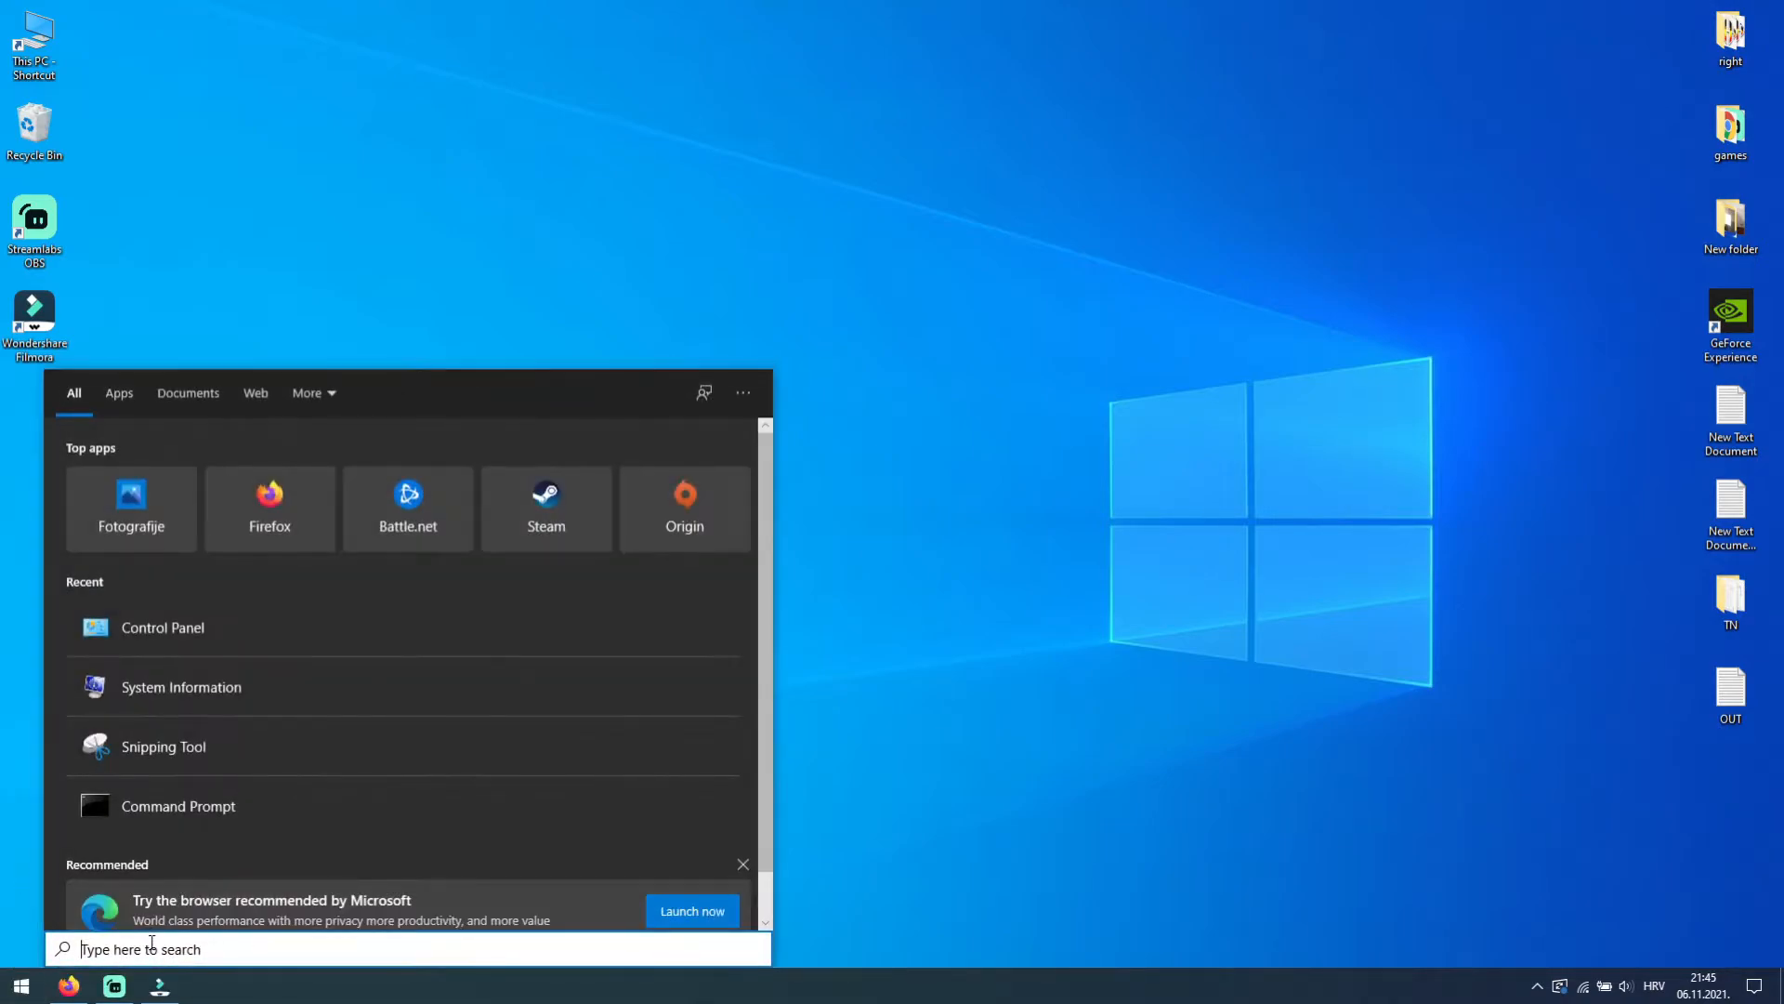
text(co)
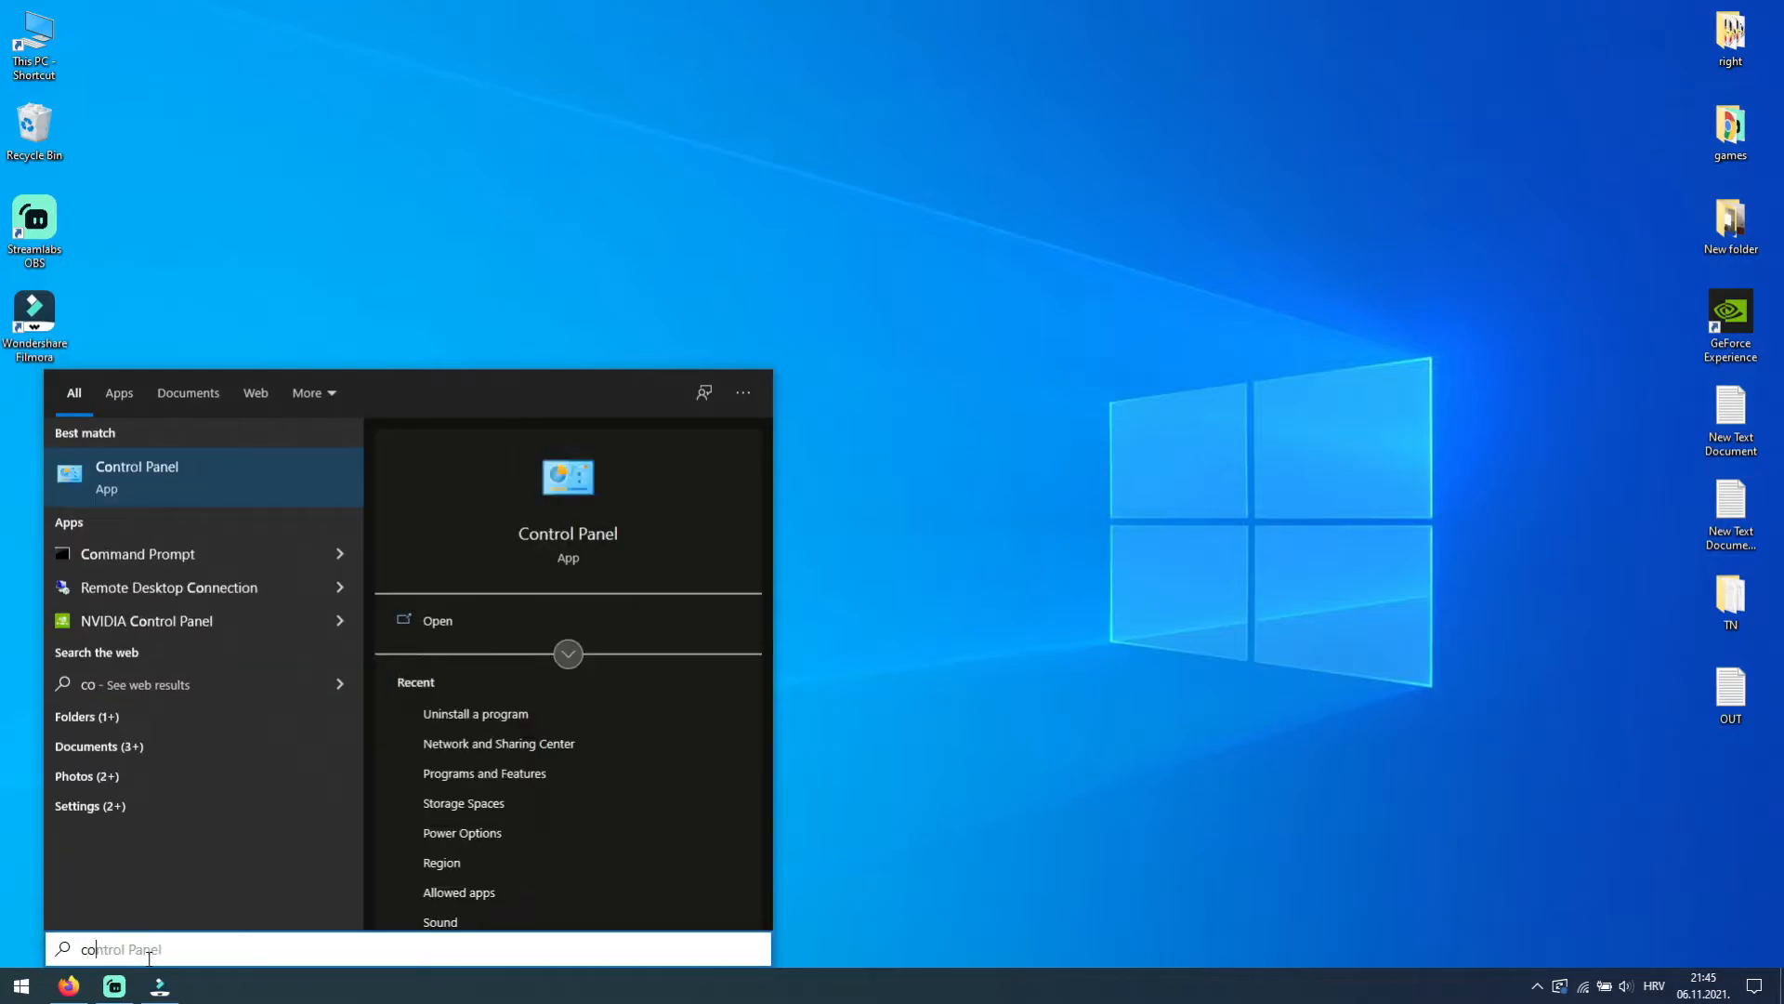
text(nt)
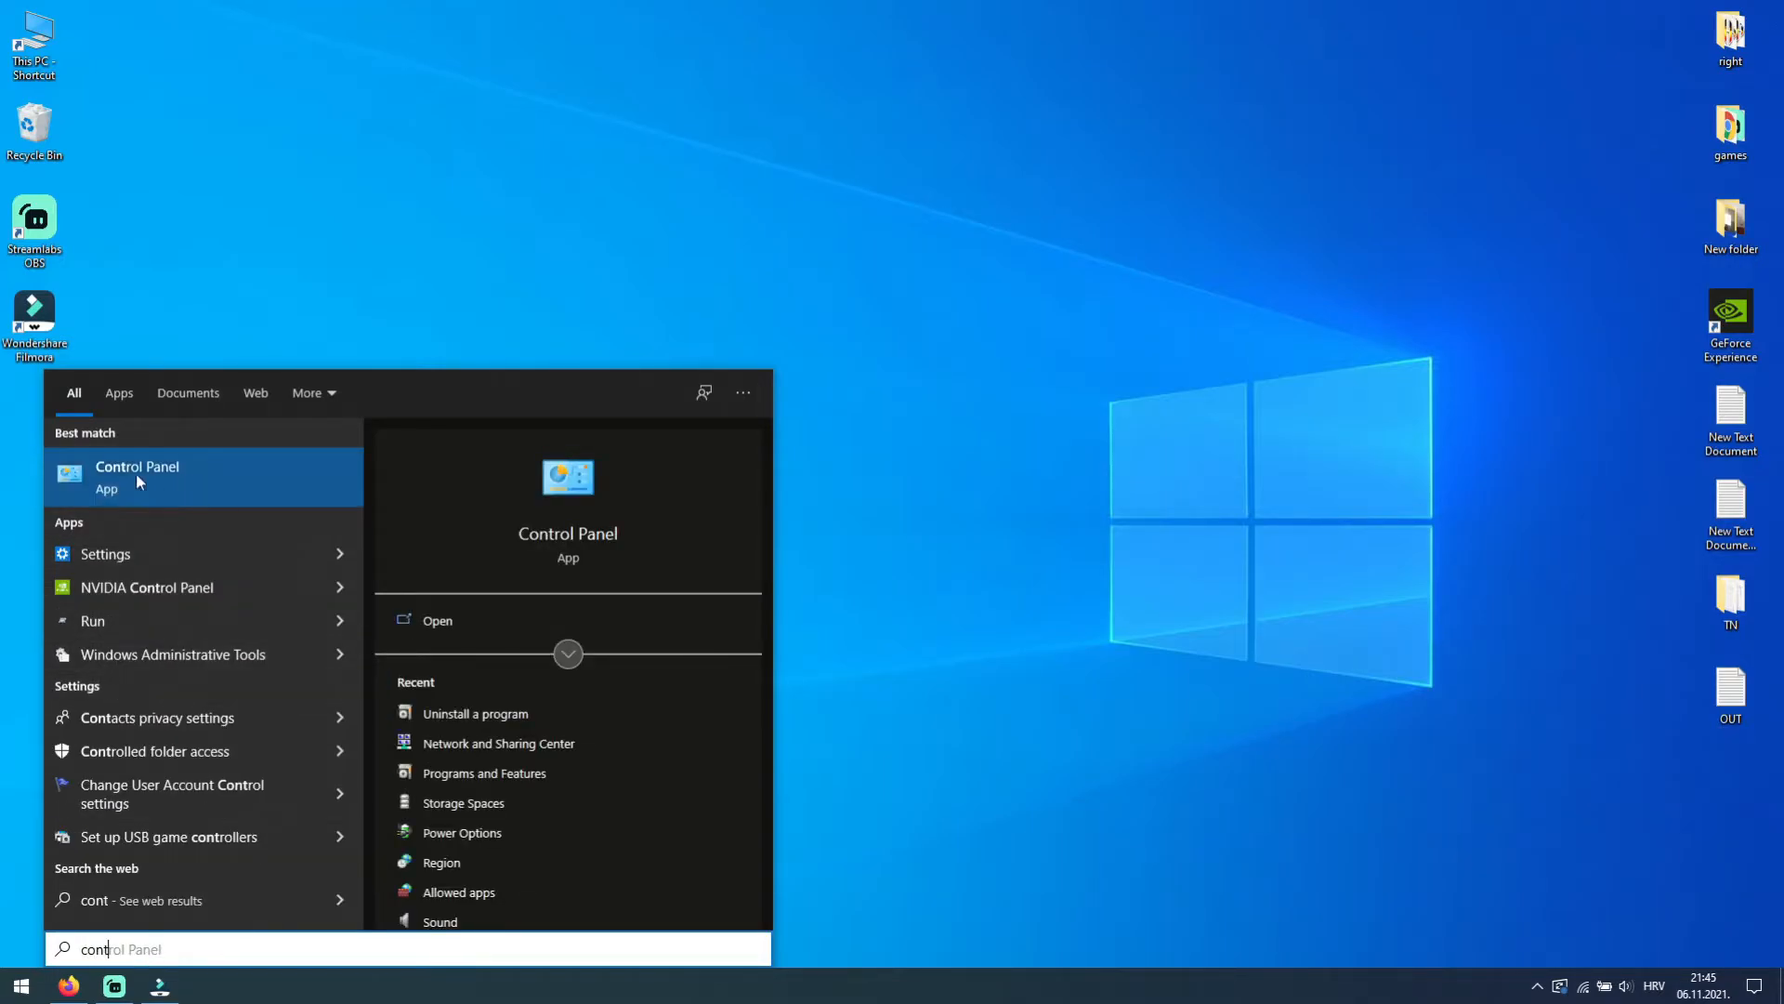
click(155, 471)
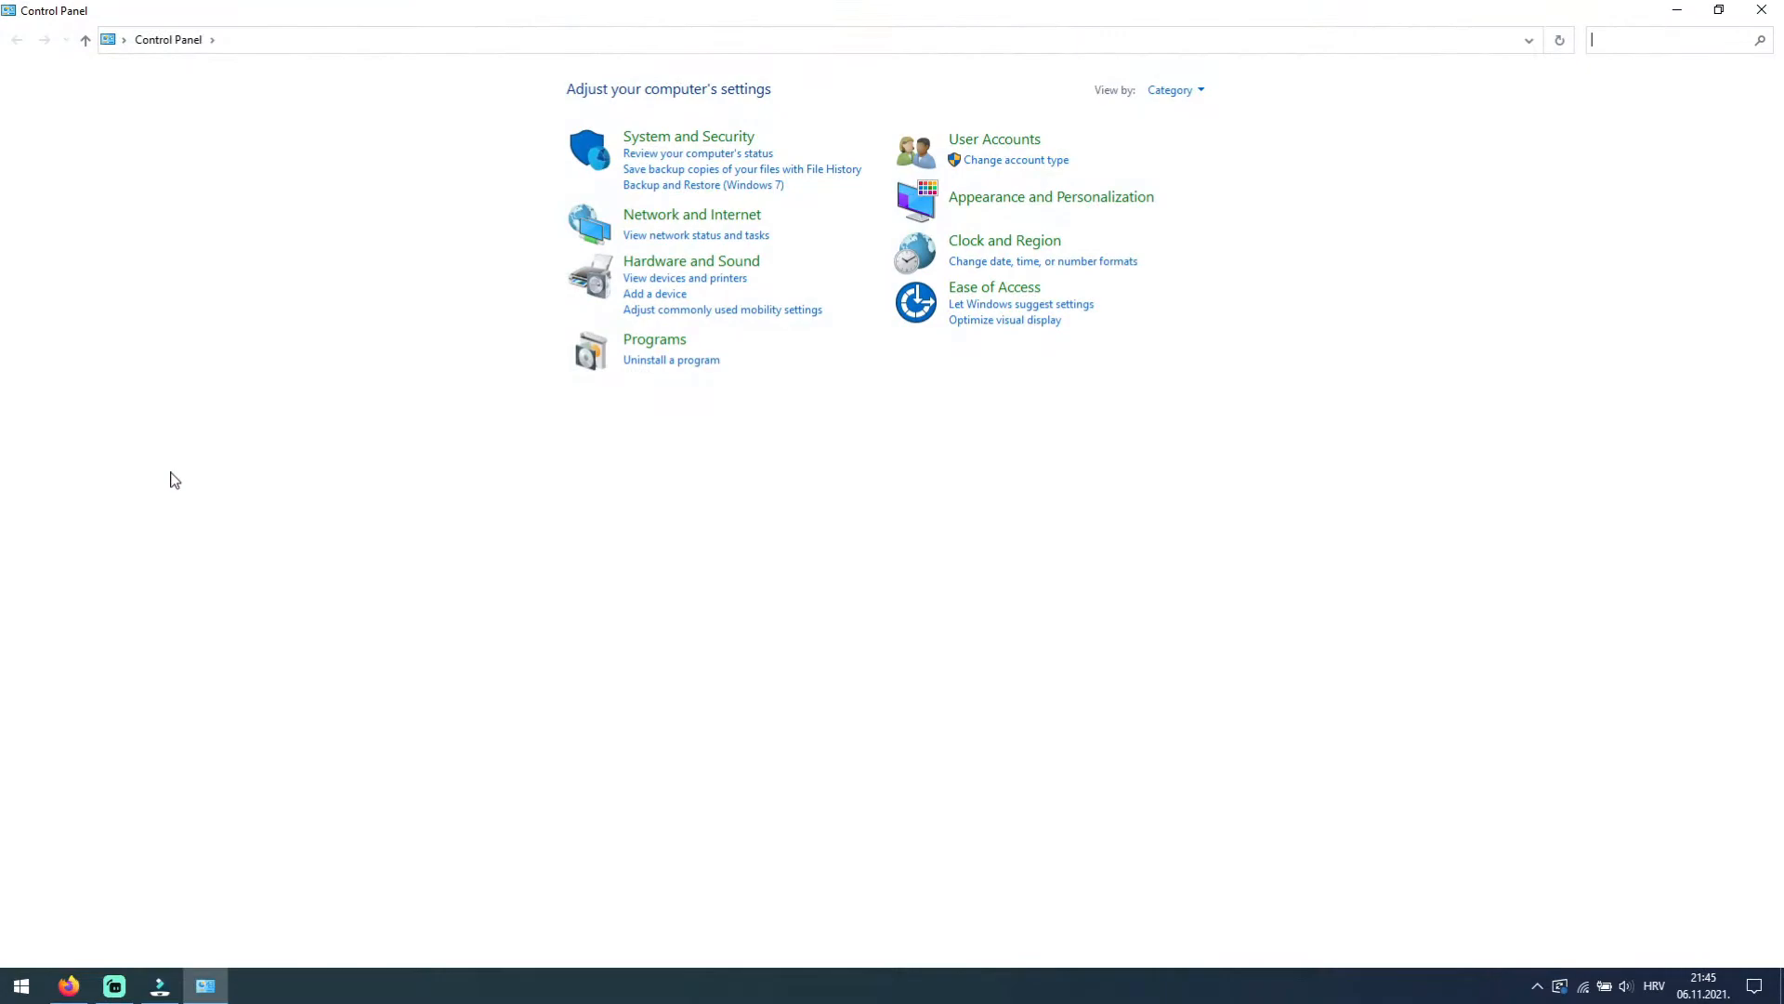
In Programs and Features, start uninstalling Acer Care Center, then cancel and close its wizard
click(679, 361)
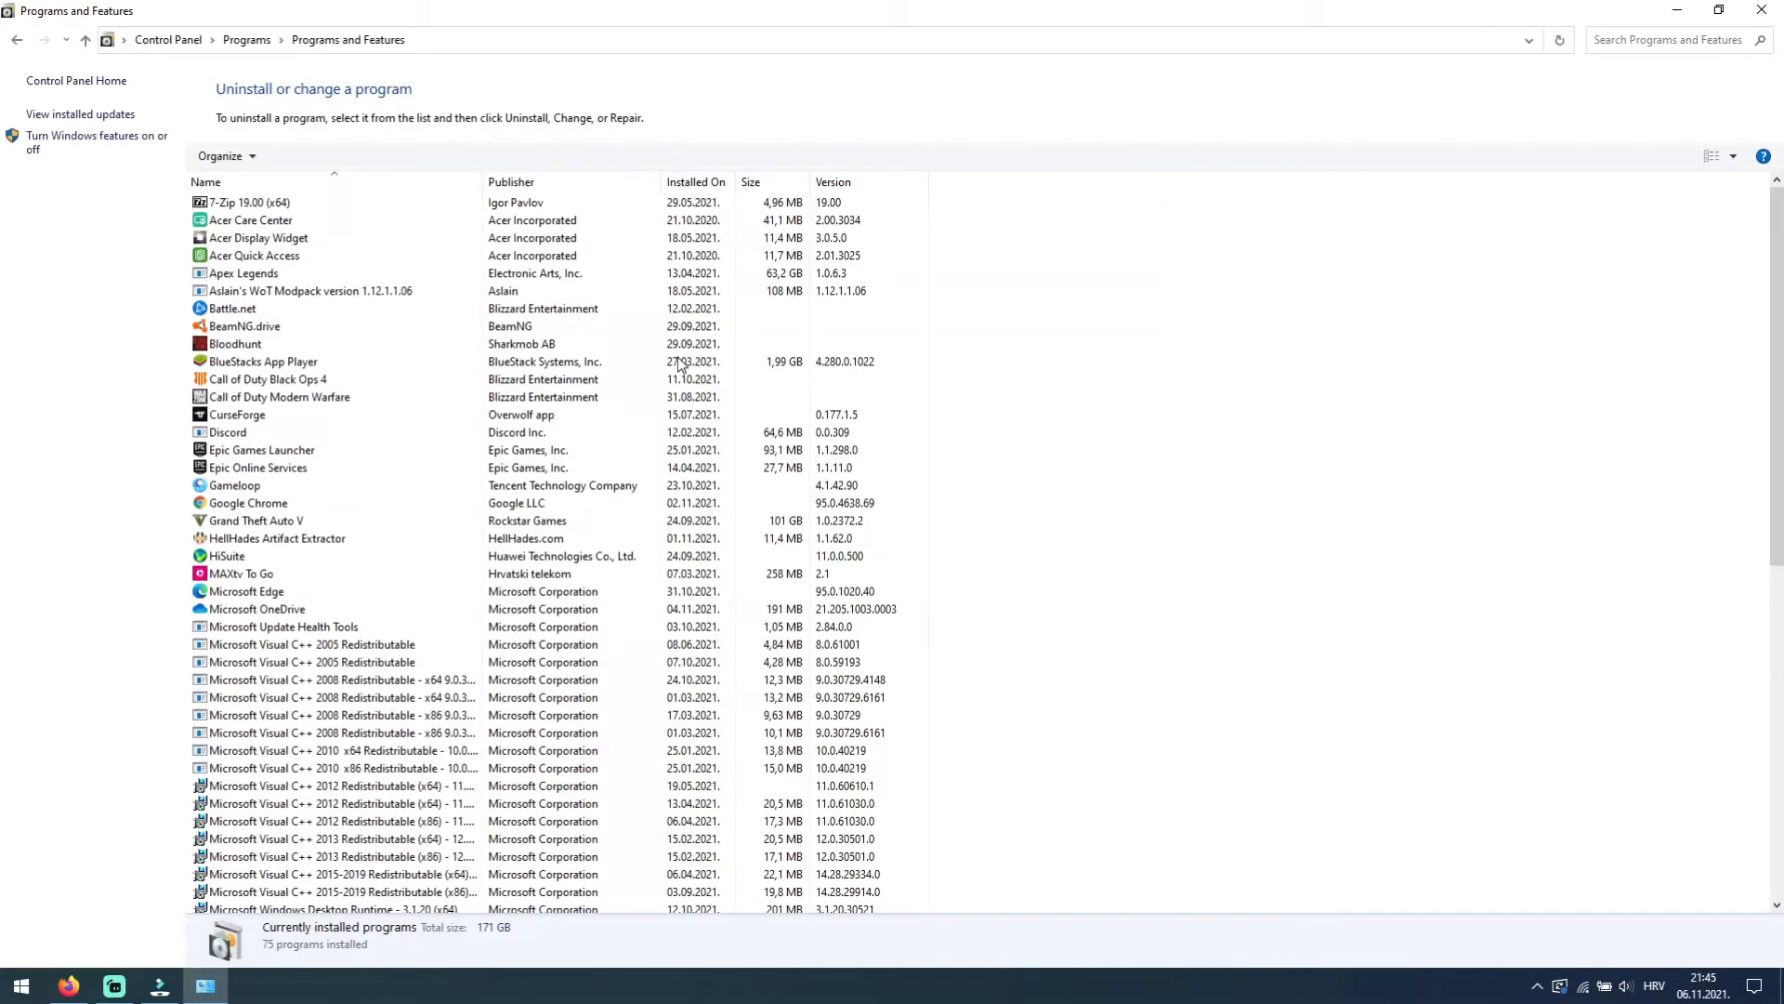
scroll(433, 506, down, 1)
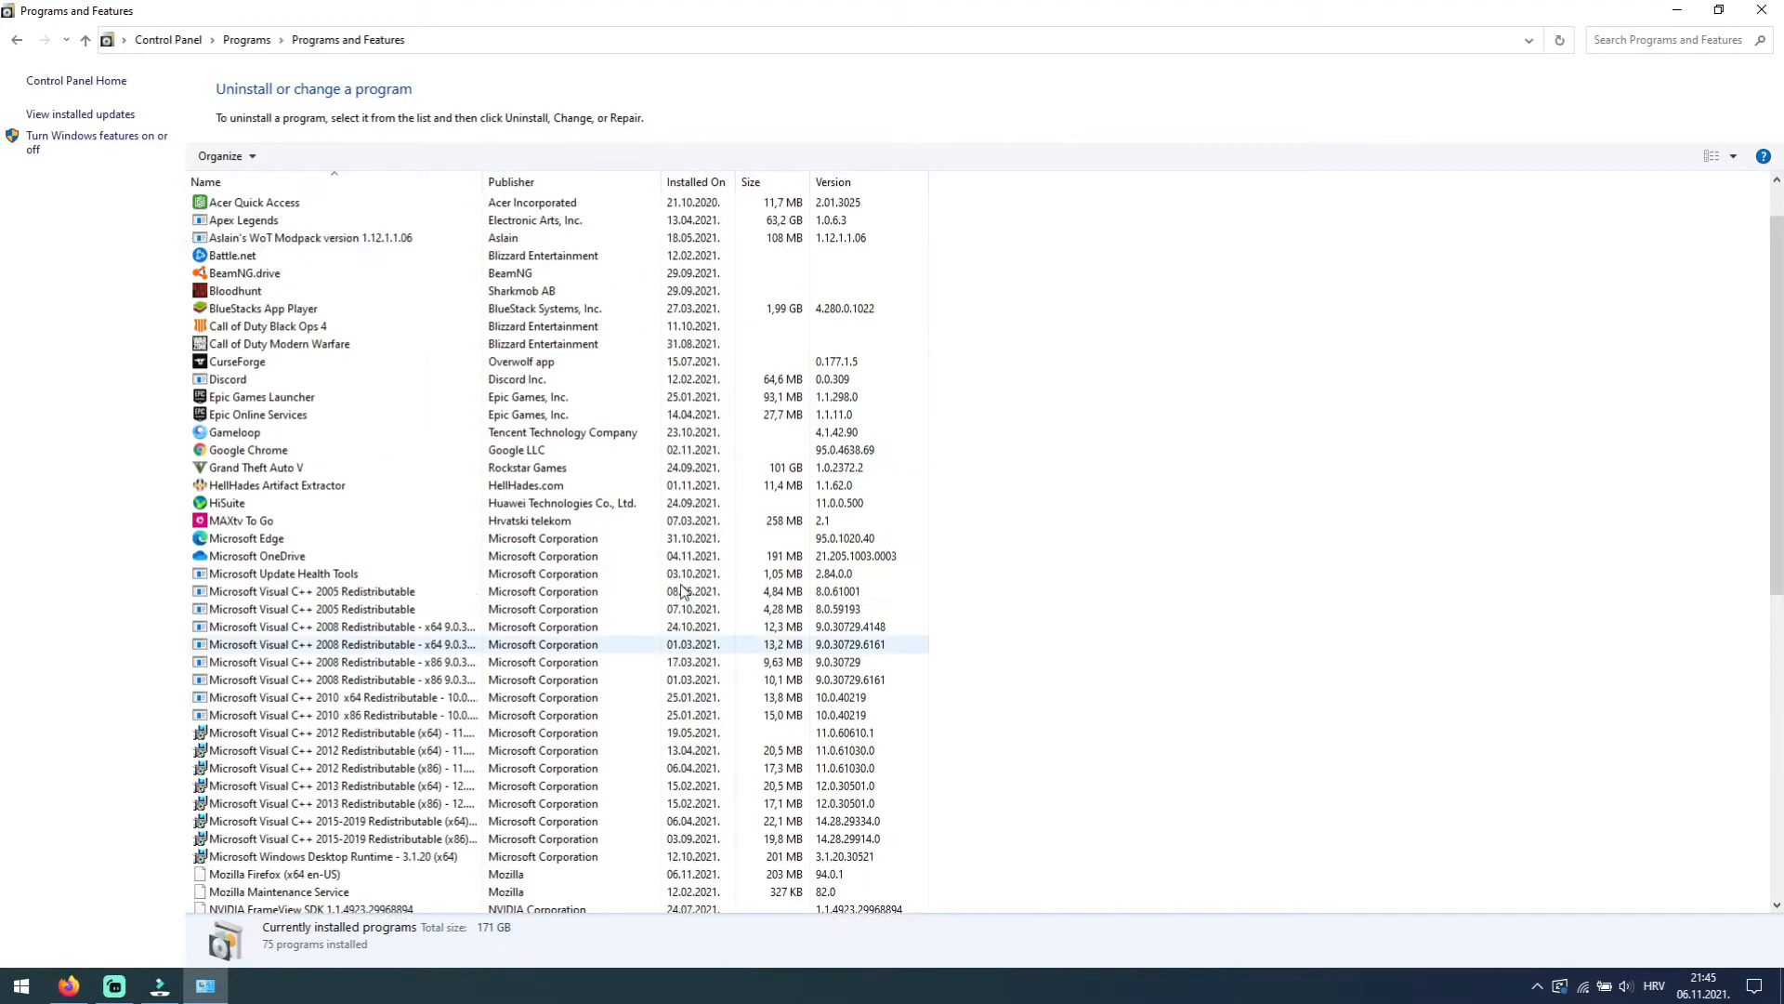
scroll(426, 512, up, 1)
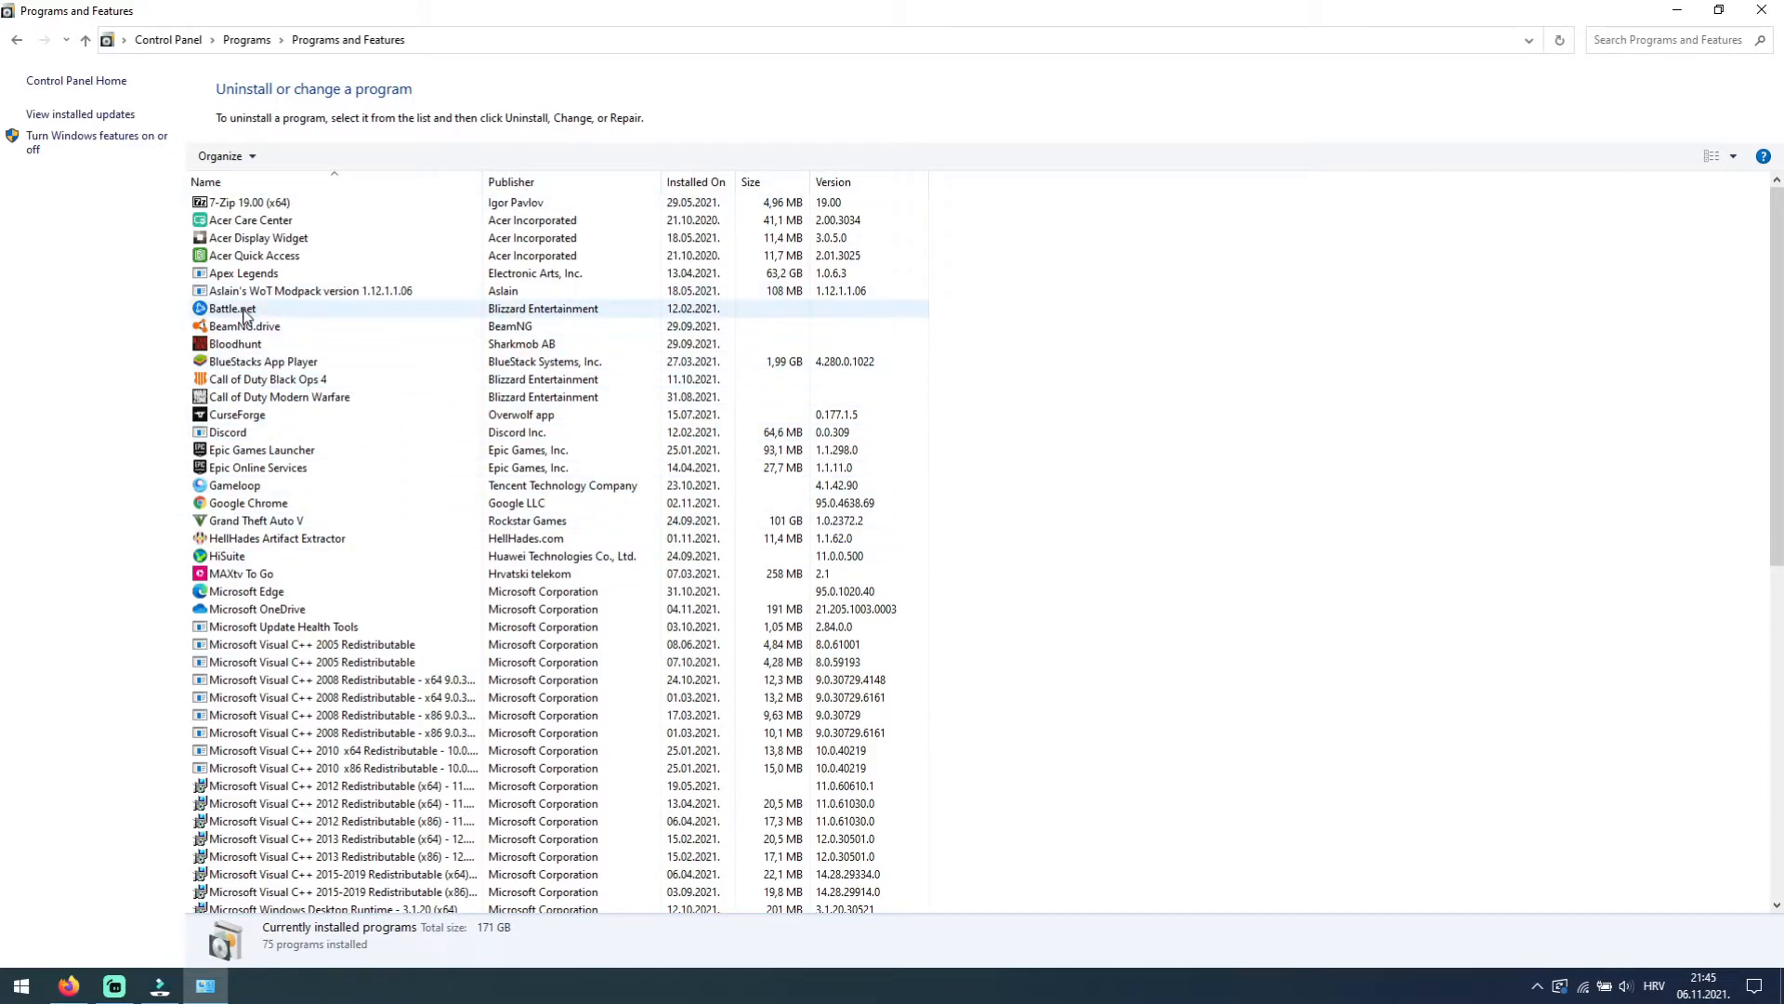
click(274, 226)
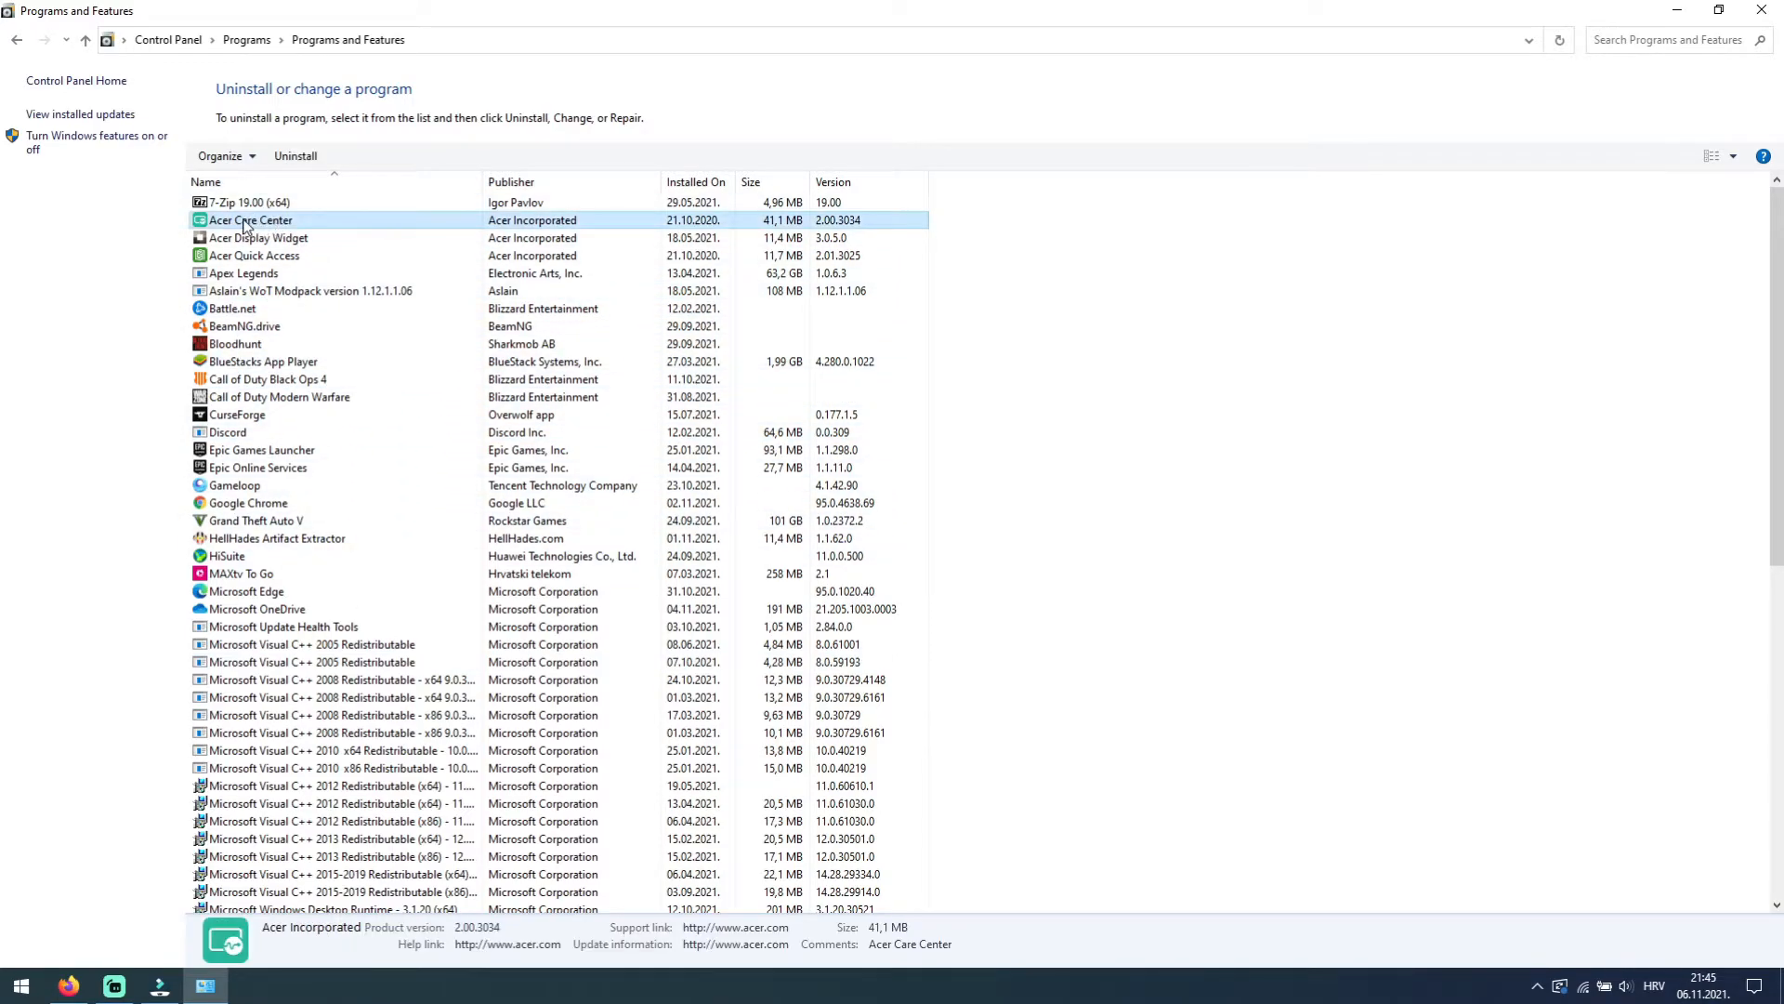
right_click(258, 226)
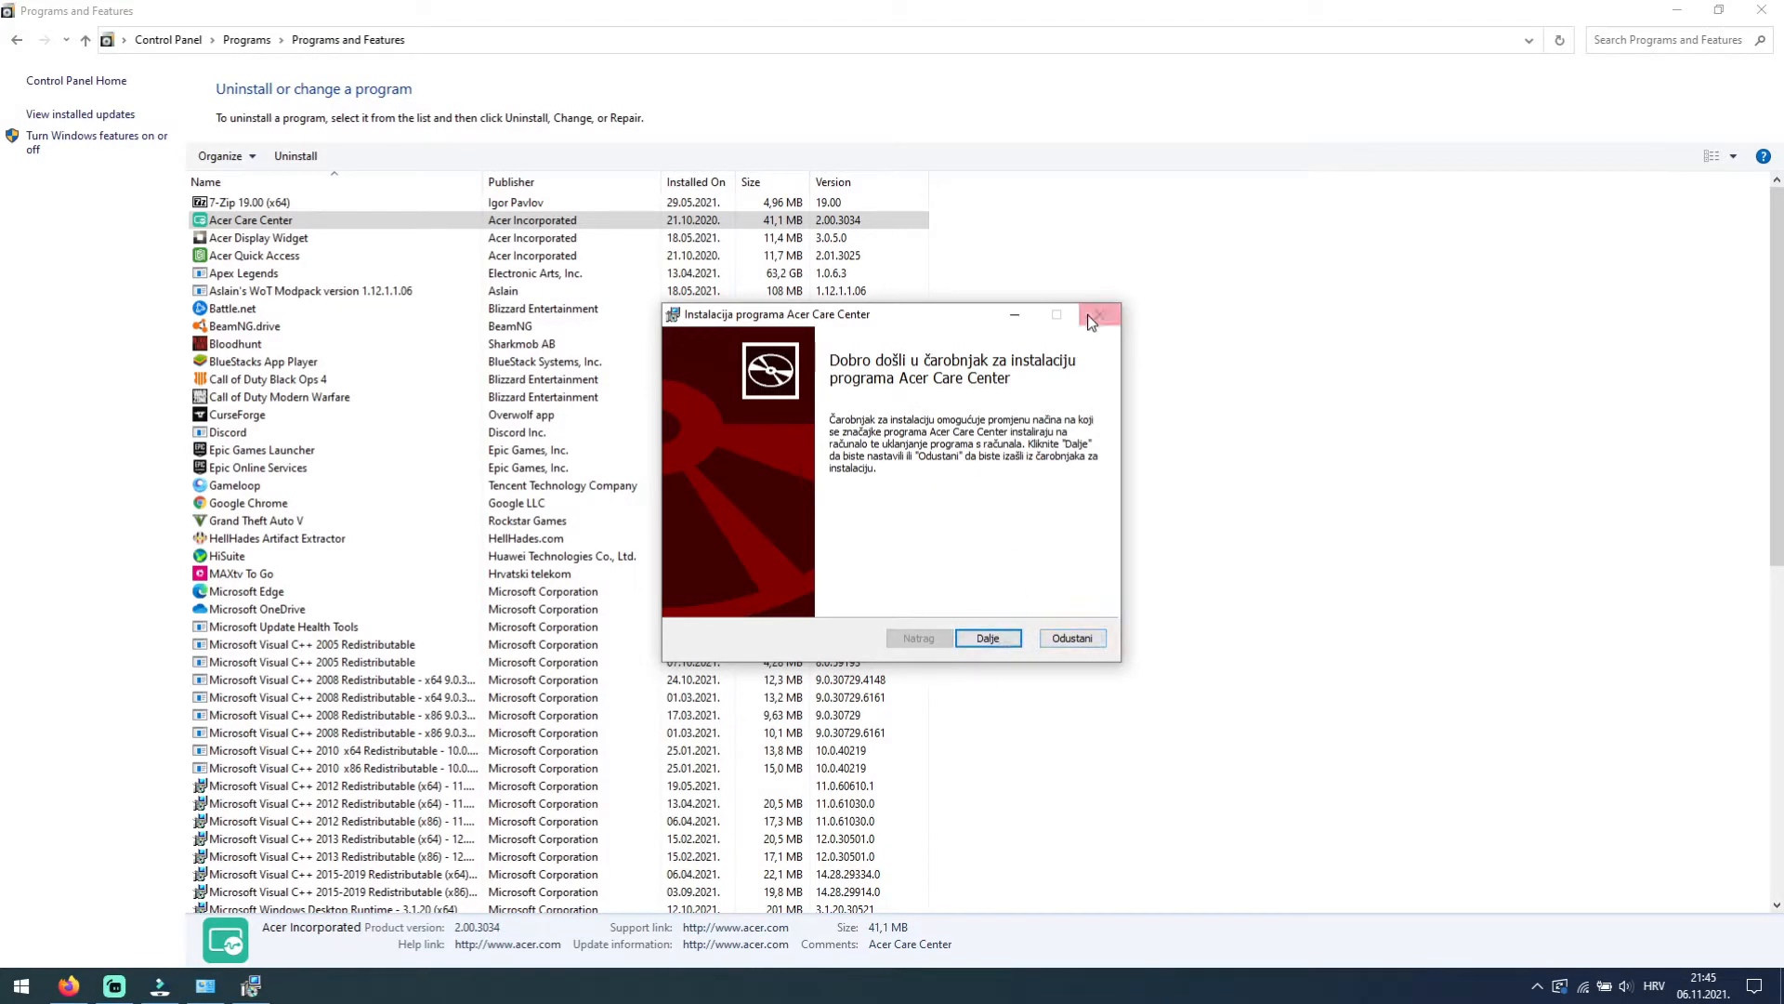
click(1096, 316)
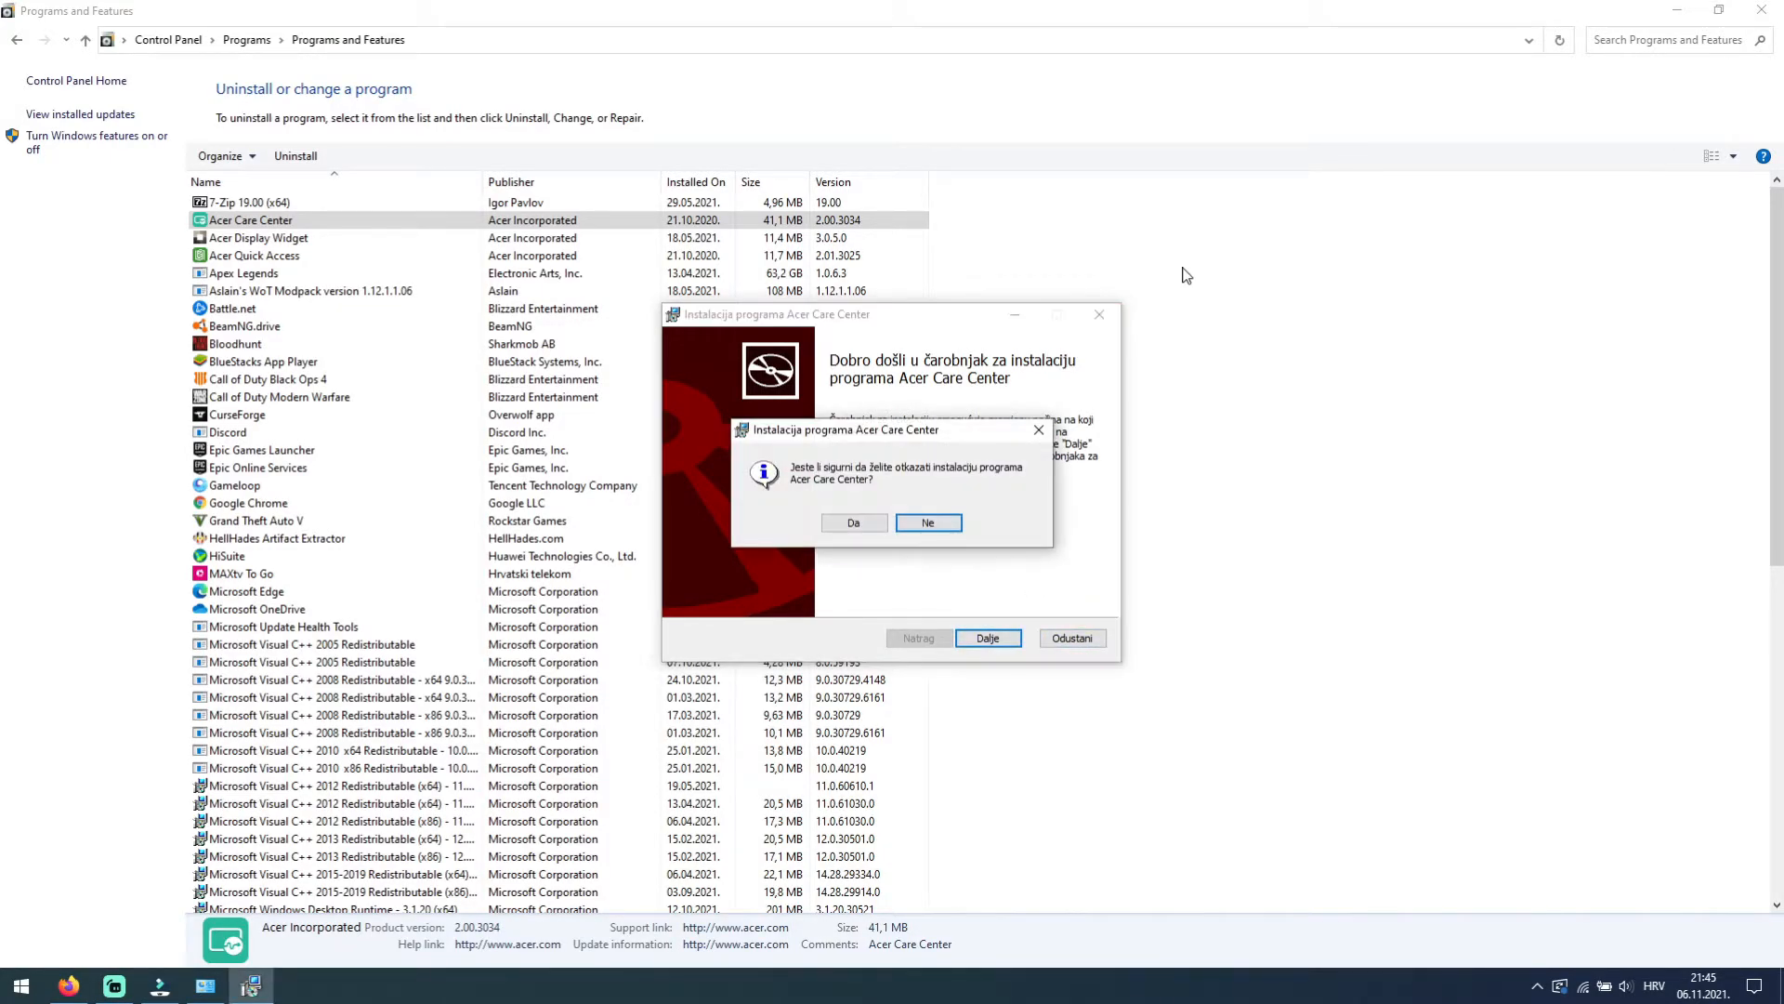
click(857, 522)
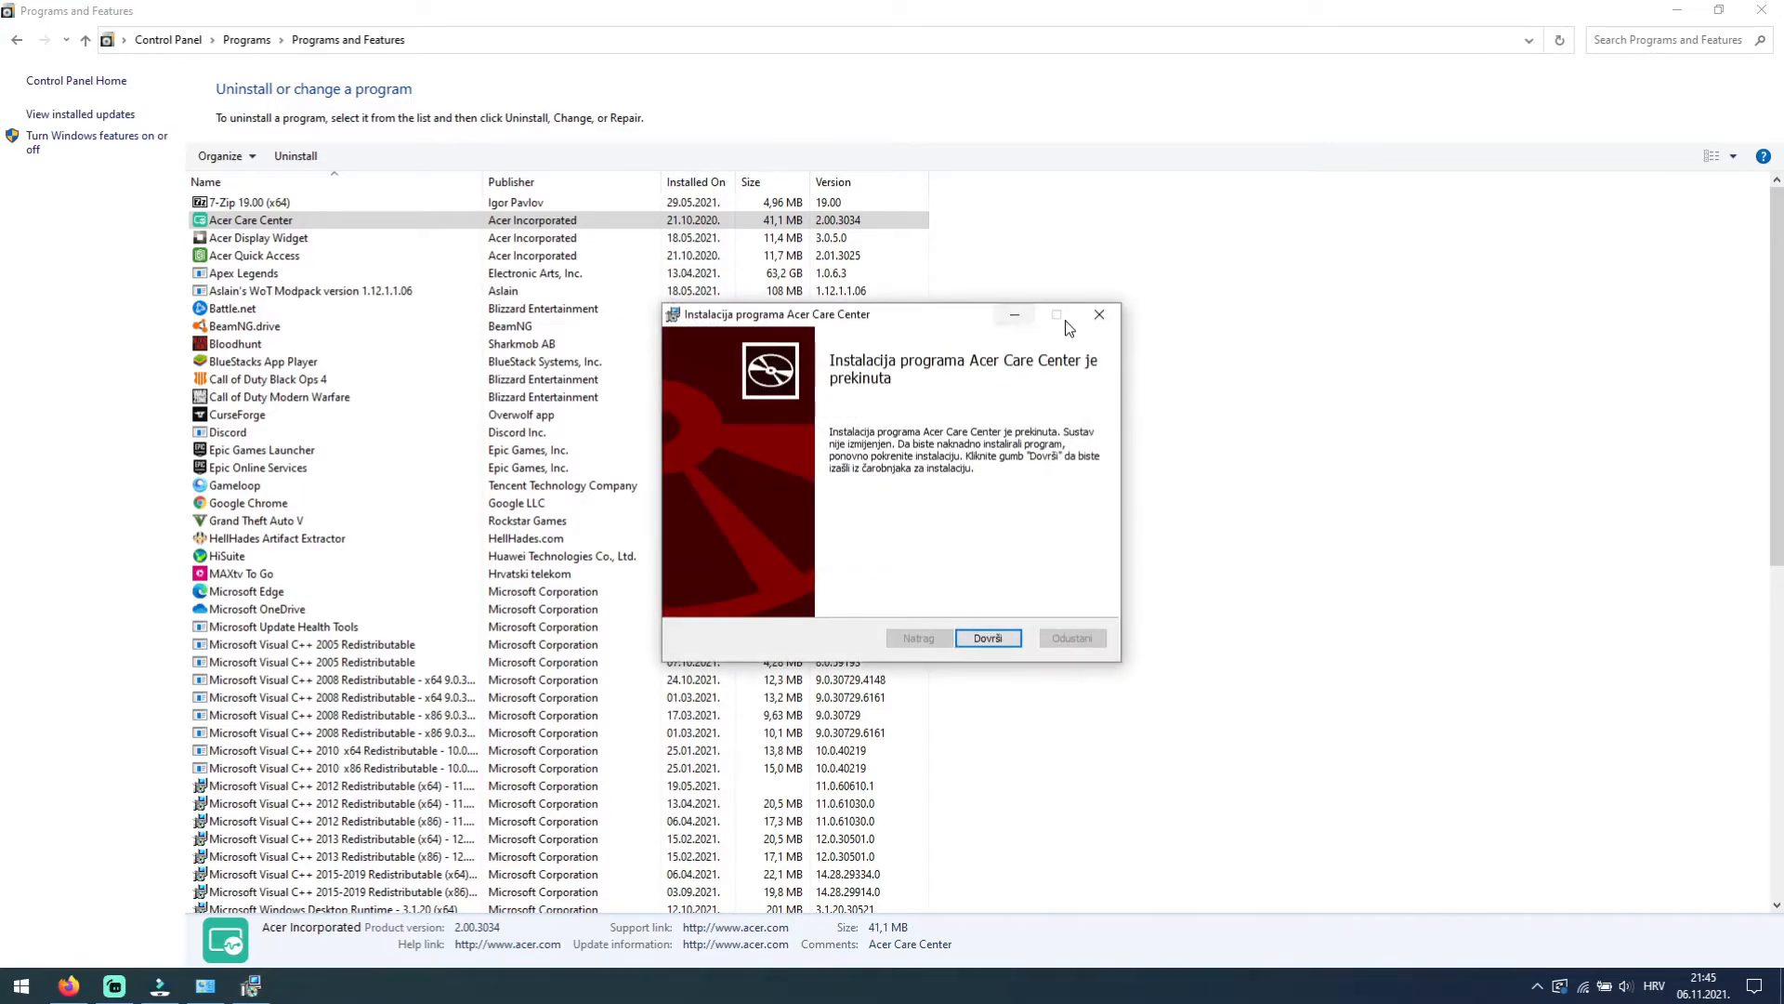
click(1099, 314)
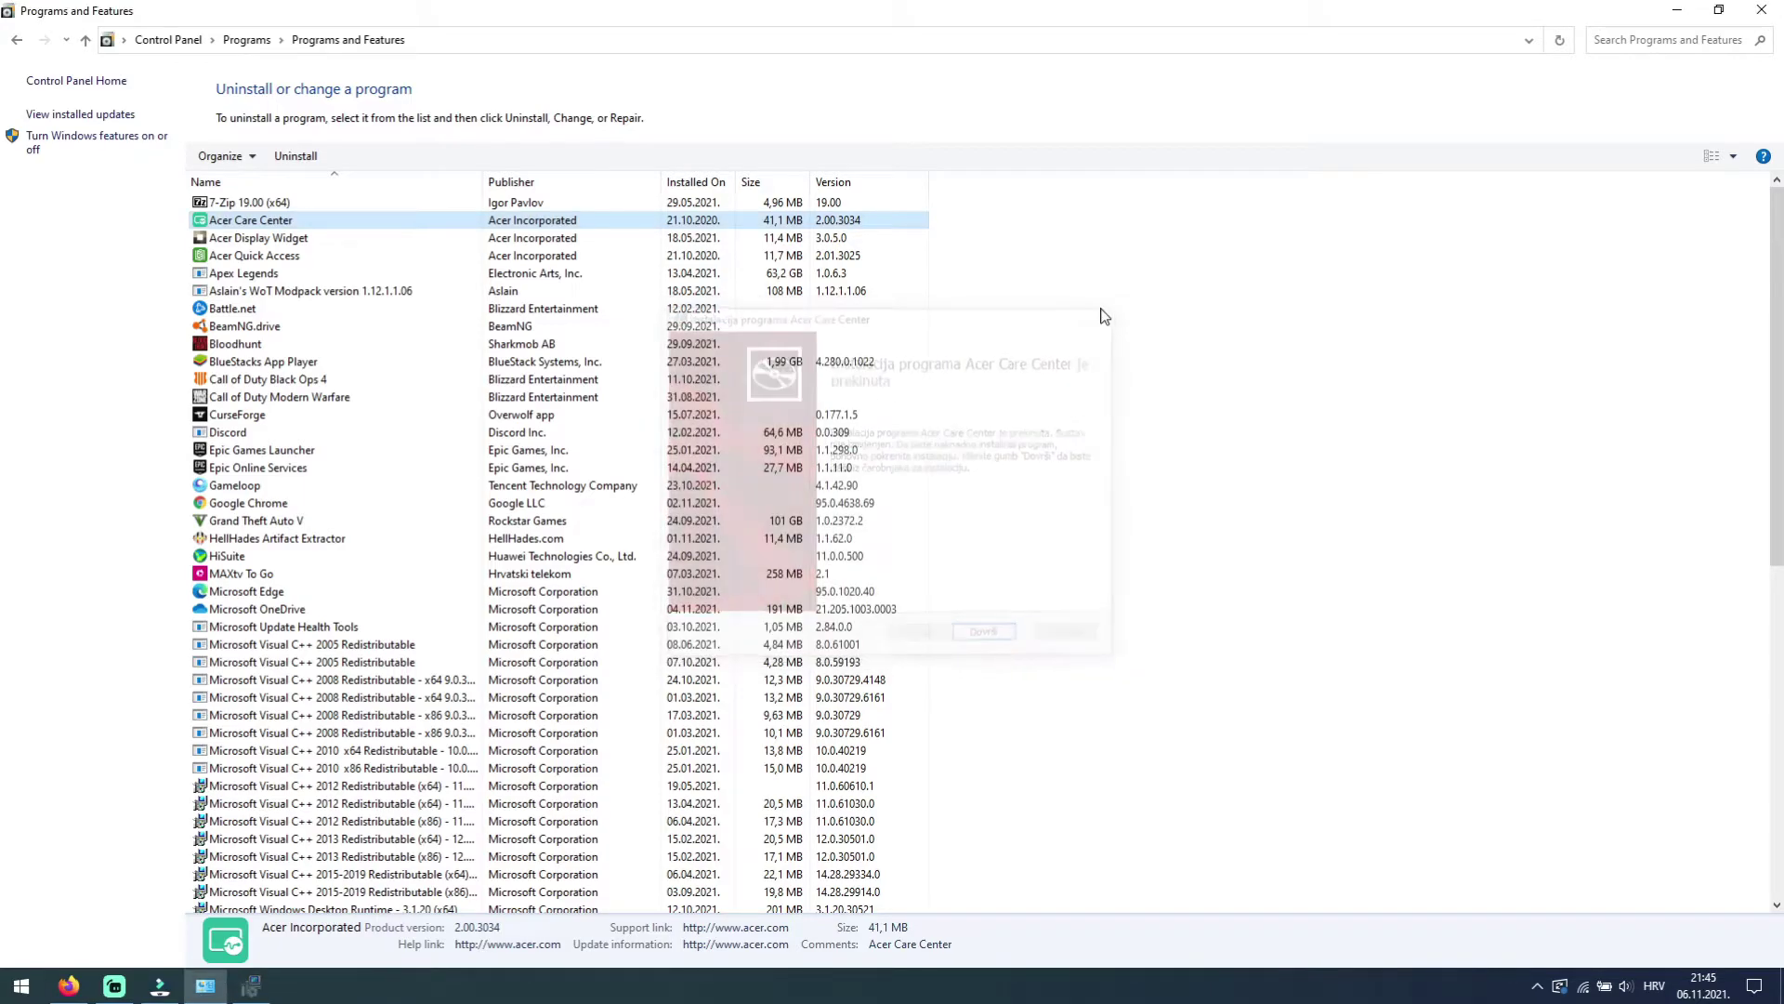
Close Programs and Features, refresh the desktop and launch Windows Settings from Start
click(1766, 11)
right_click(773, 386)
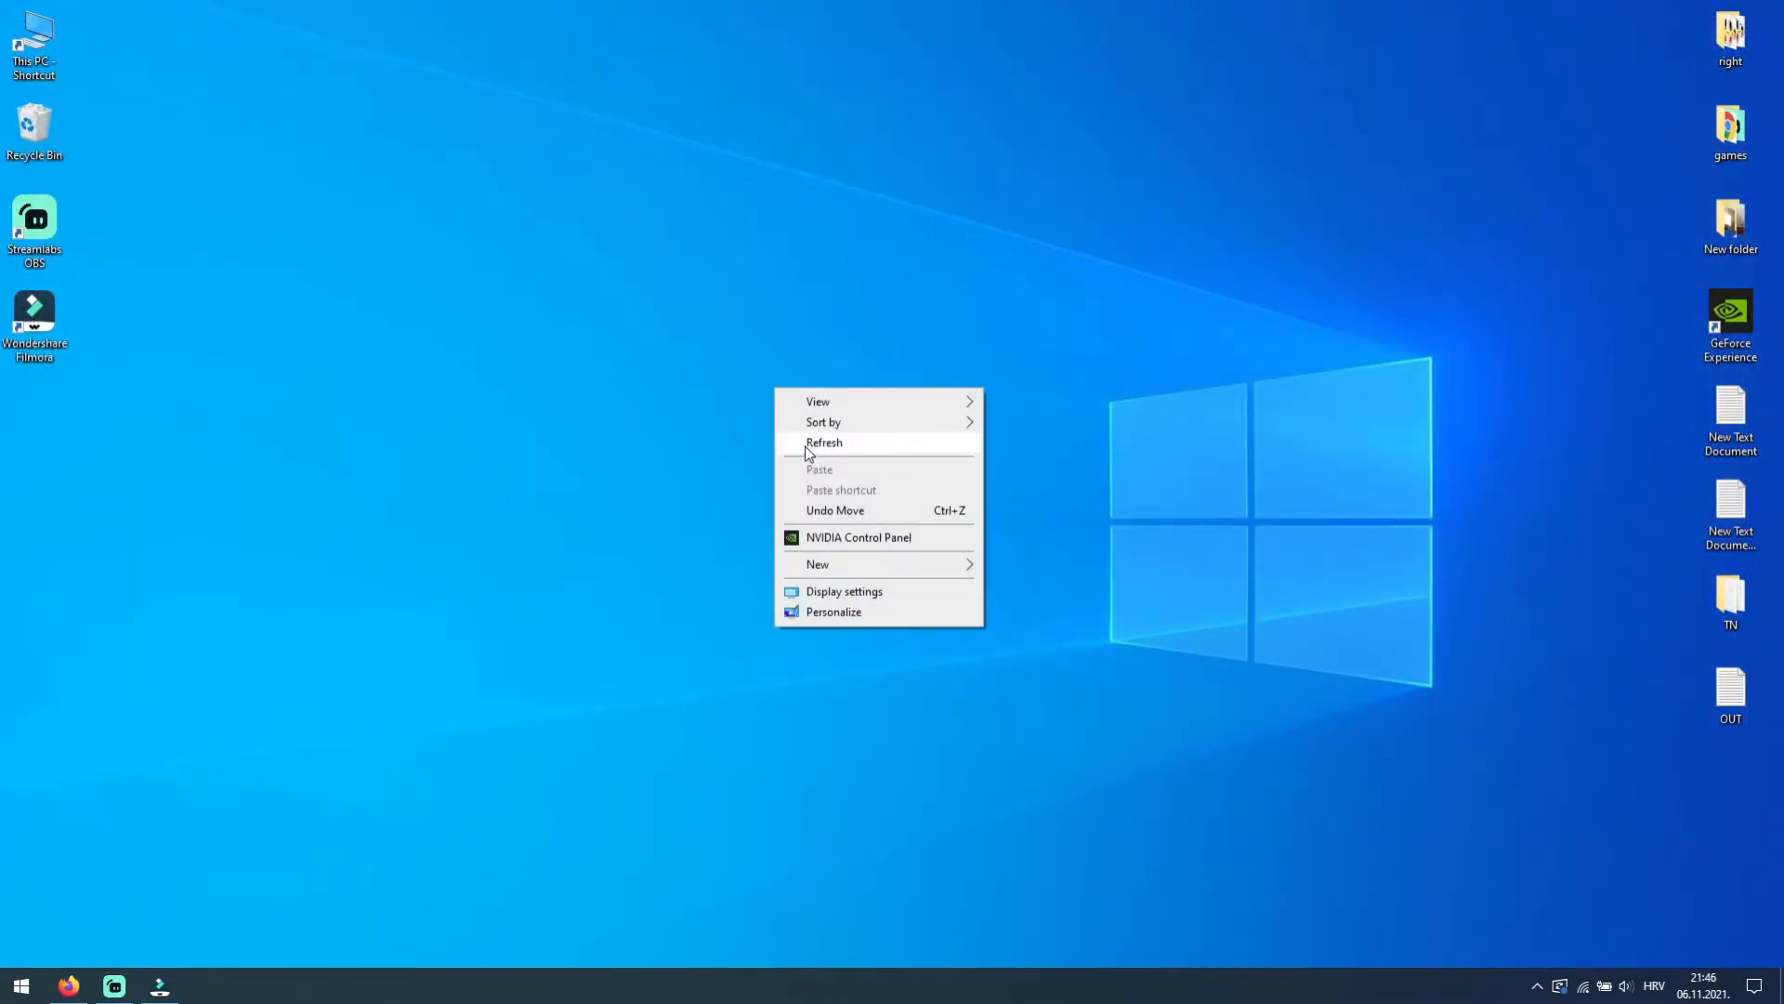
click(805, 446)
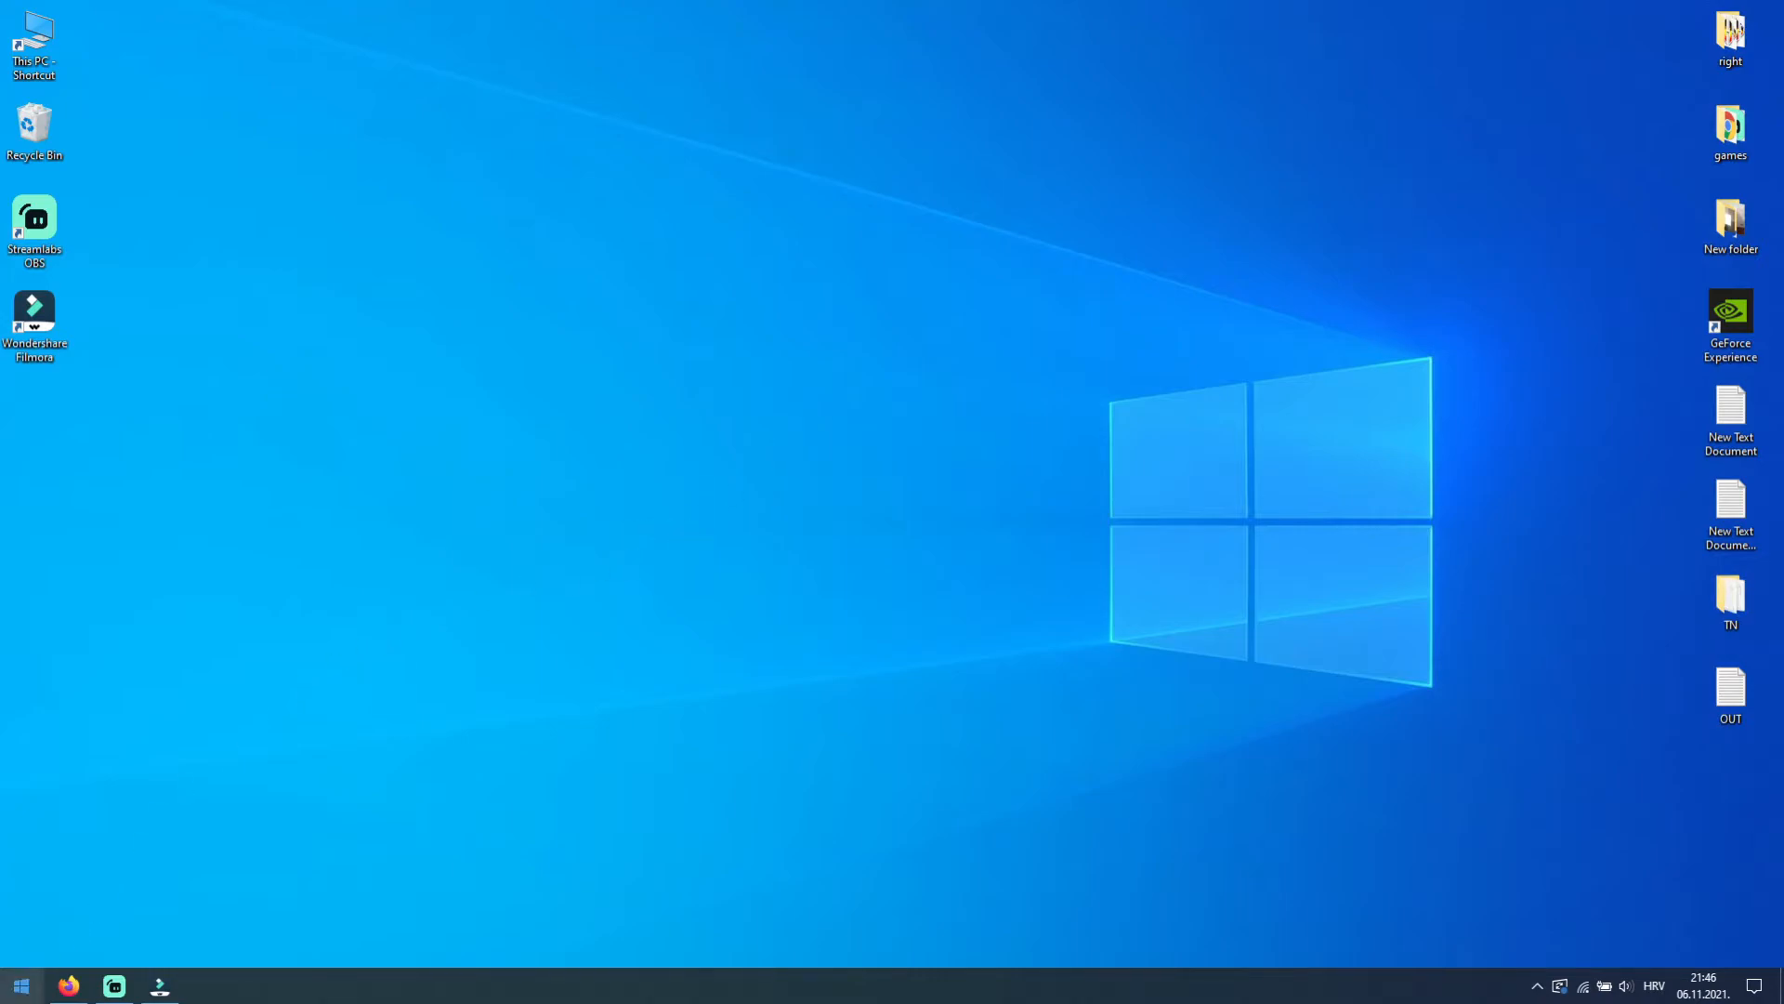
click(20, 985)
mouse_move(22, 901)
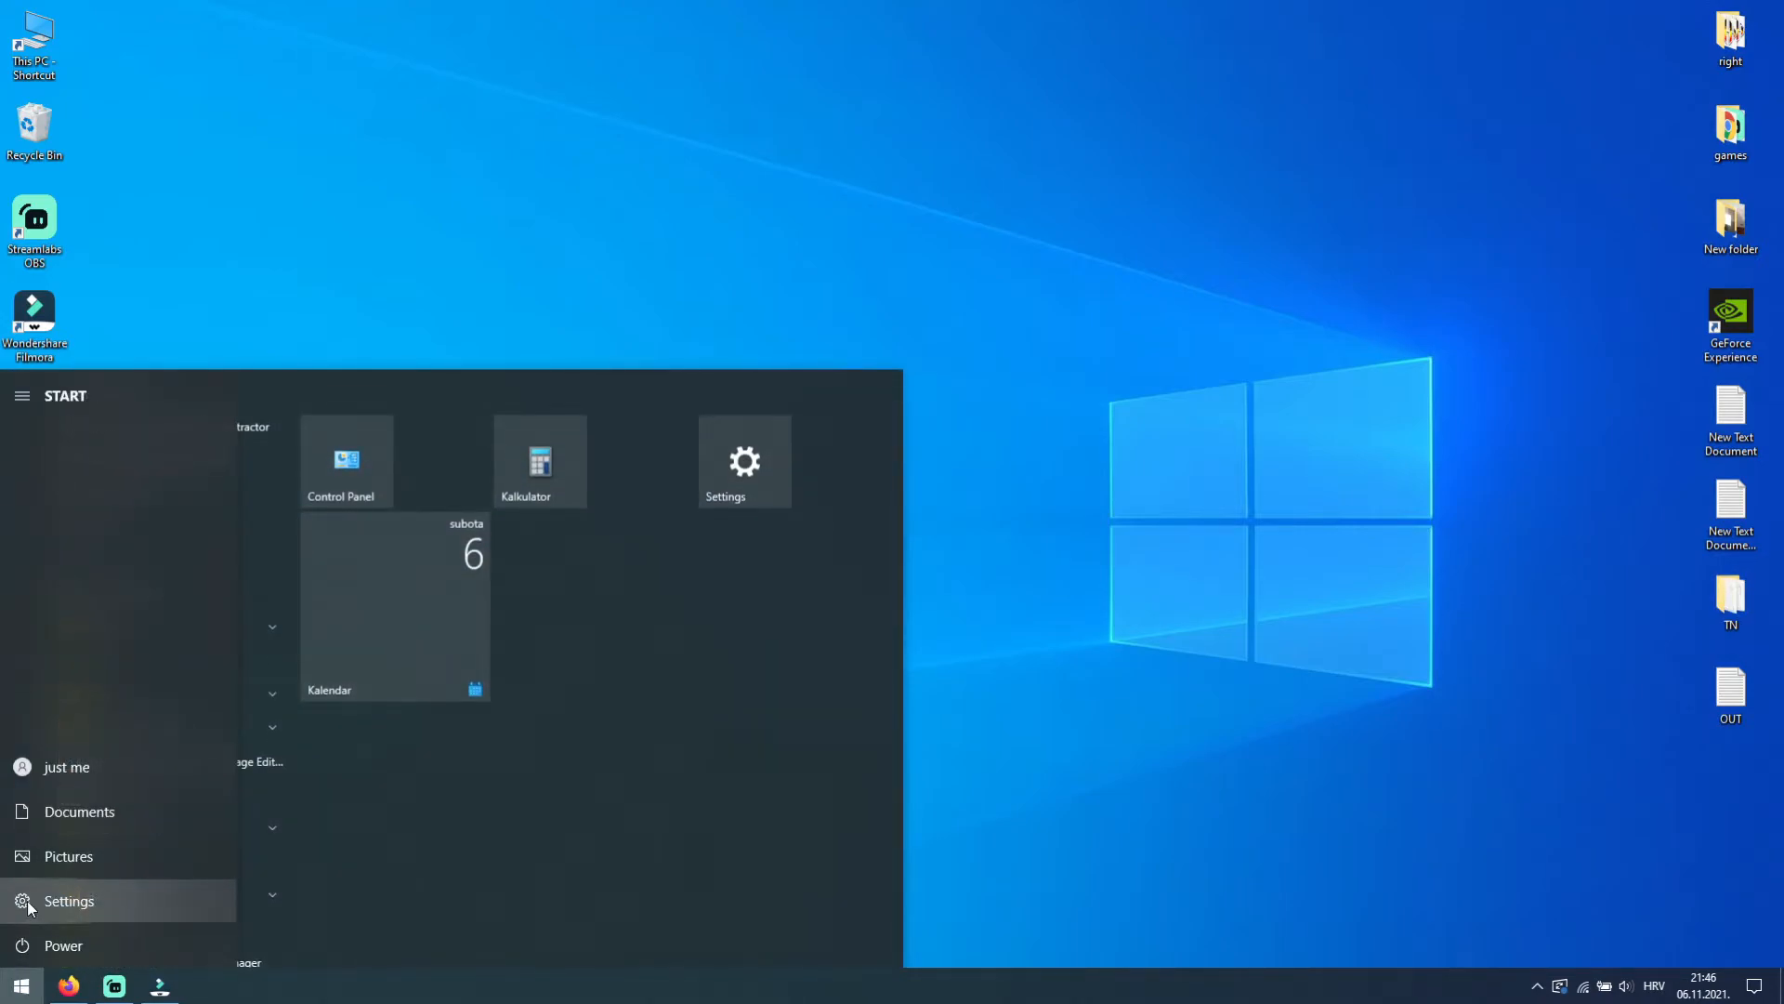
click(41, 901)
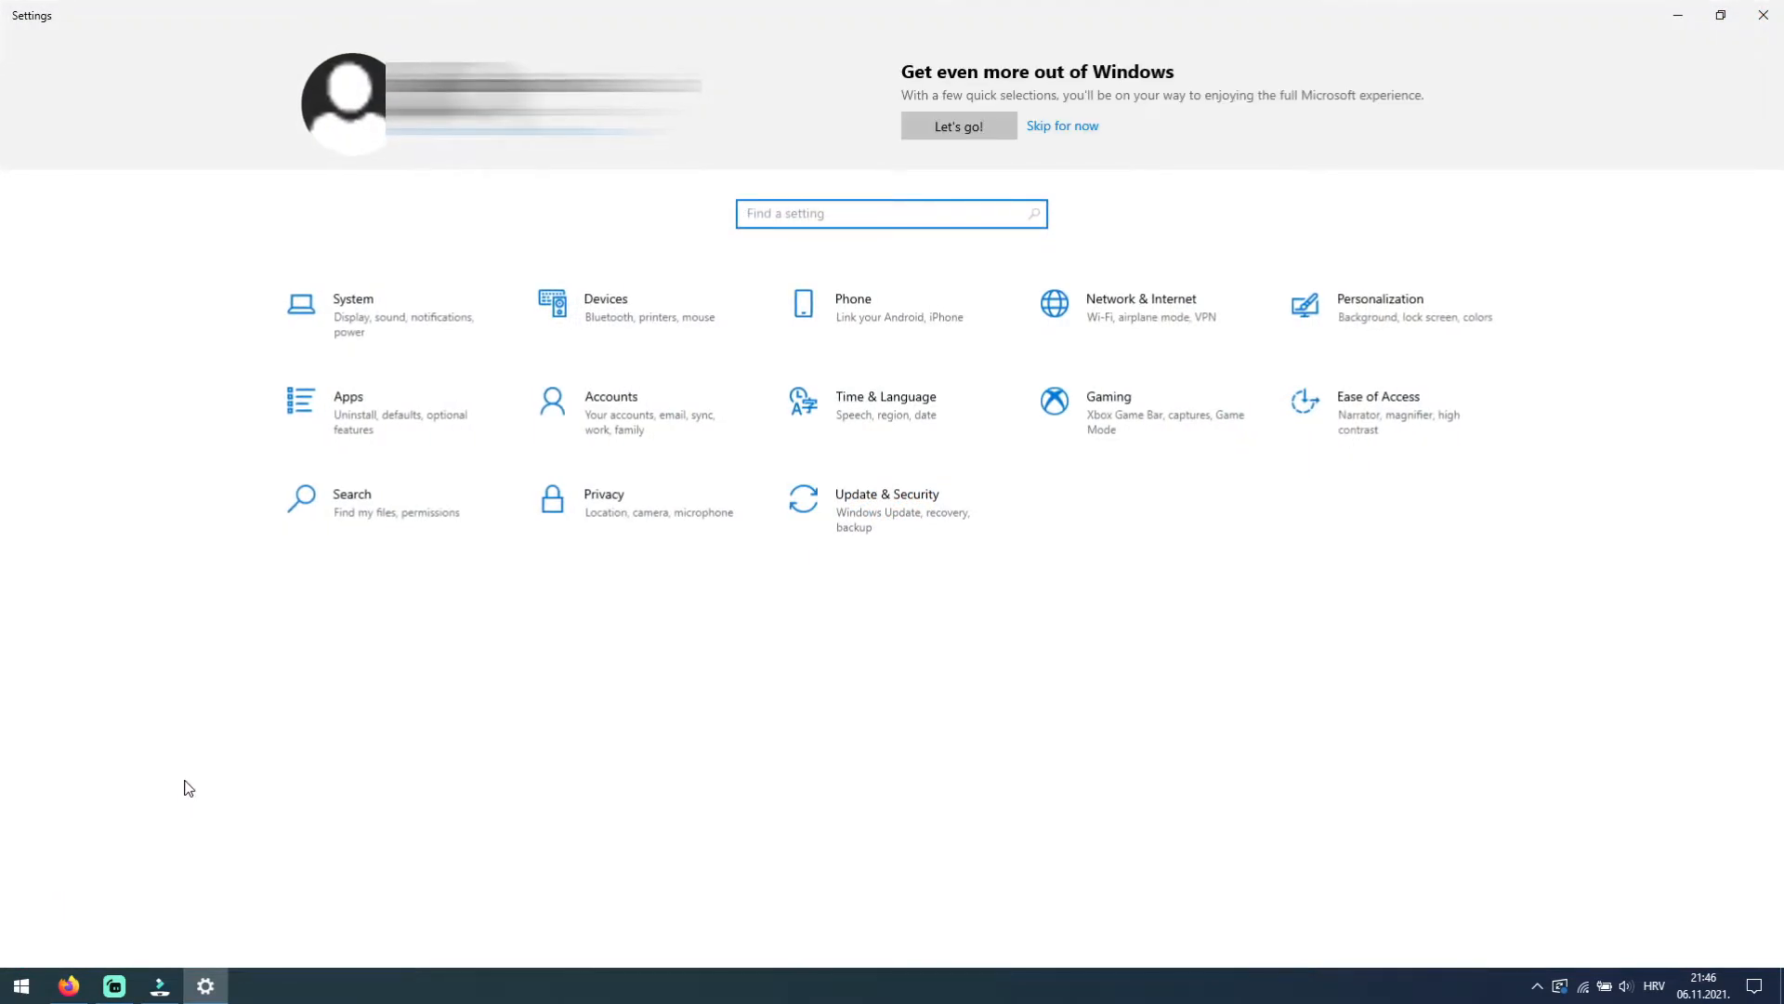
In Apps & features, select Acer Care Center to show its options
click(366, 415)
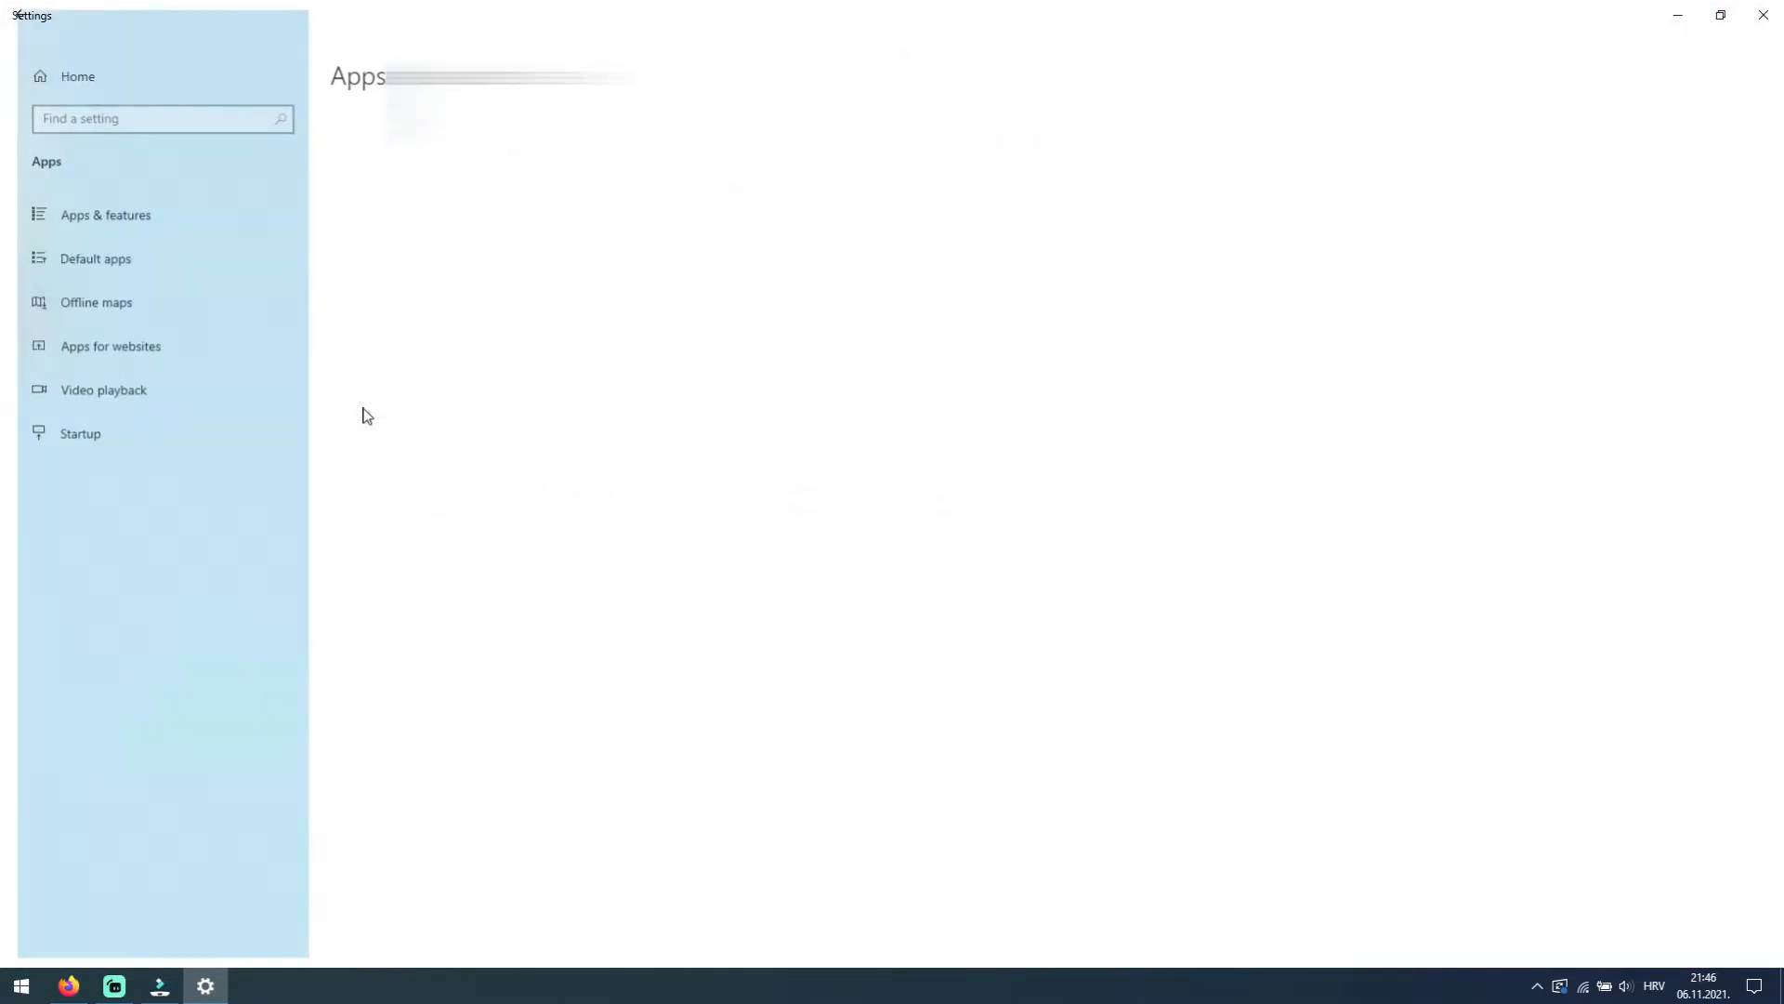
scroll(762, 680, down, 5)
scroll(897, 685, down, 5)
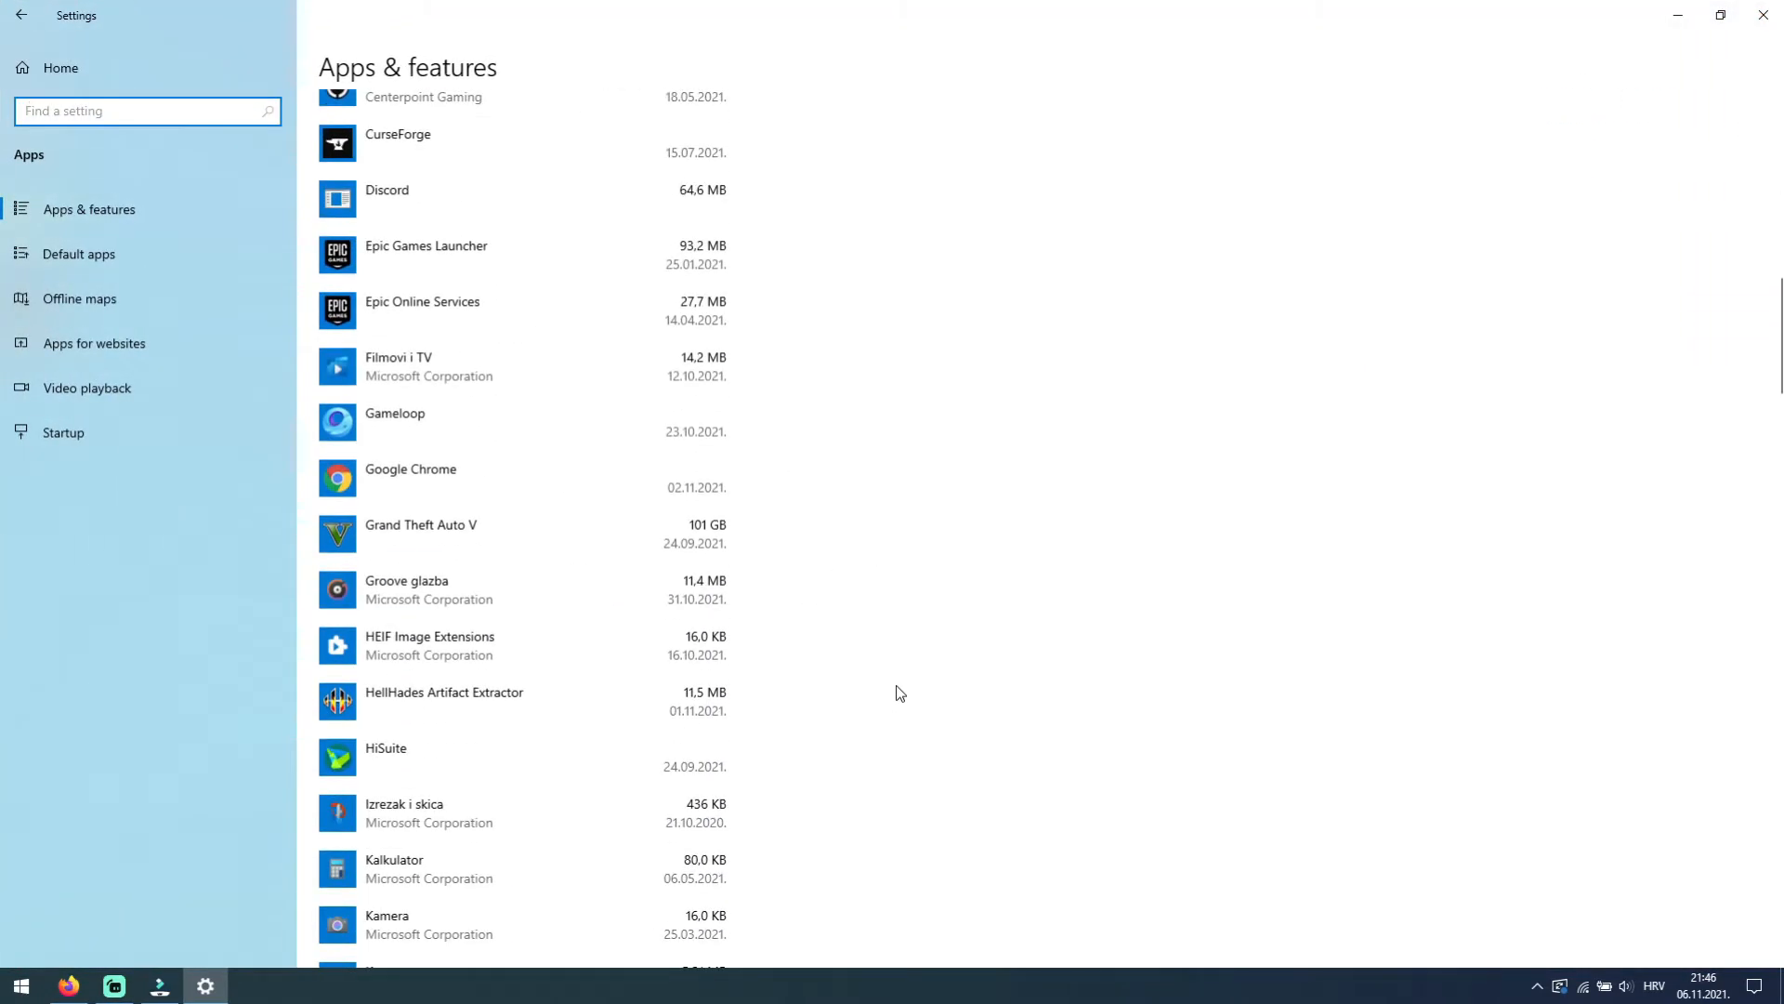
scroll(900, 685, down, 3)
scroll(903, 685, up, 8)
scroll(900, 683, up, 5)
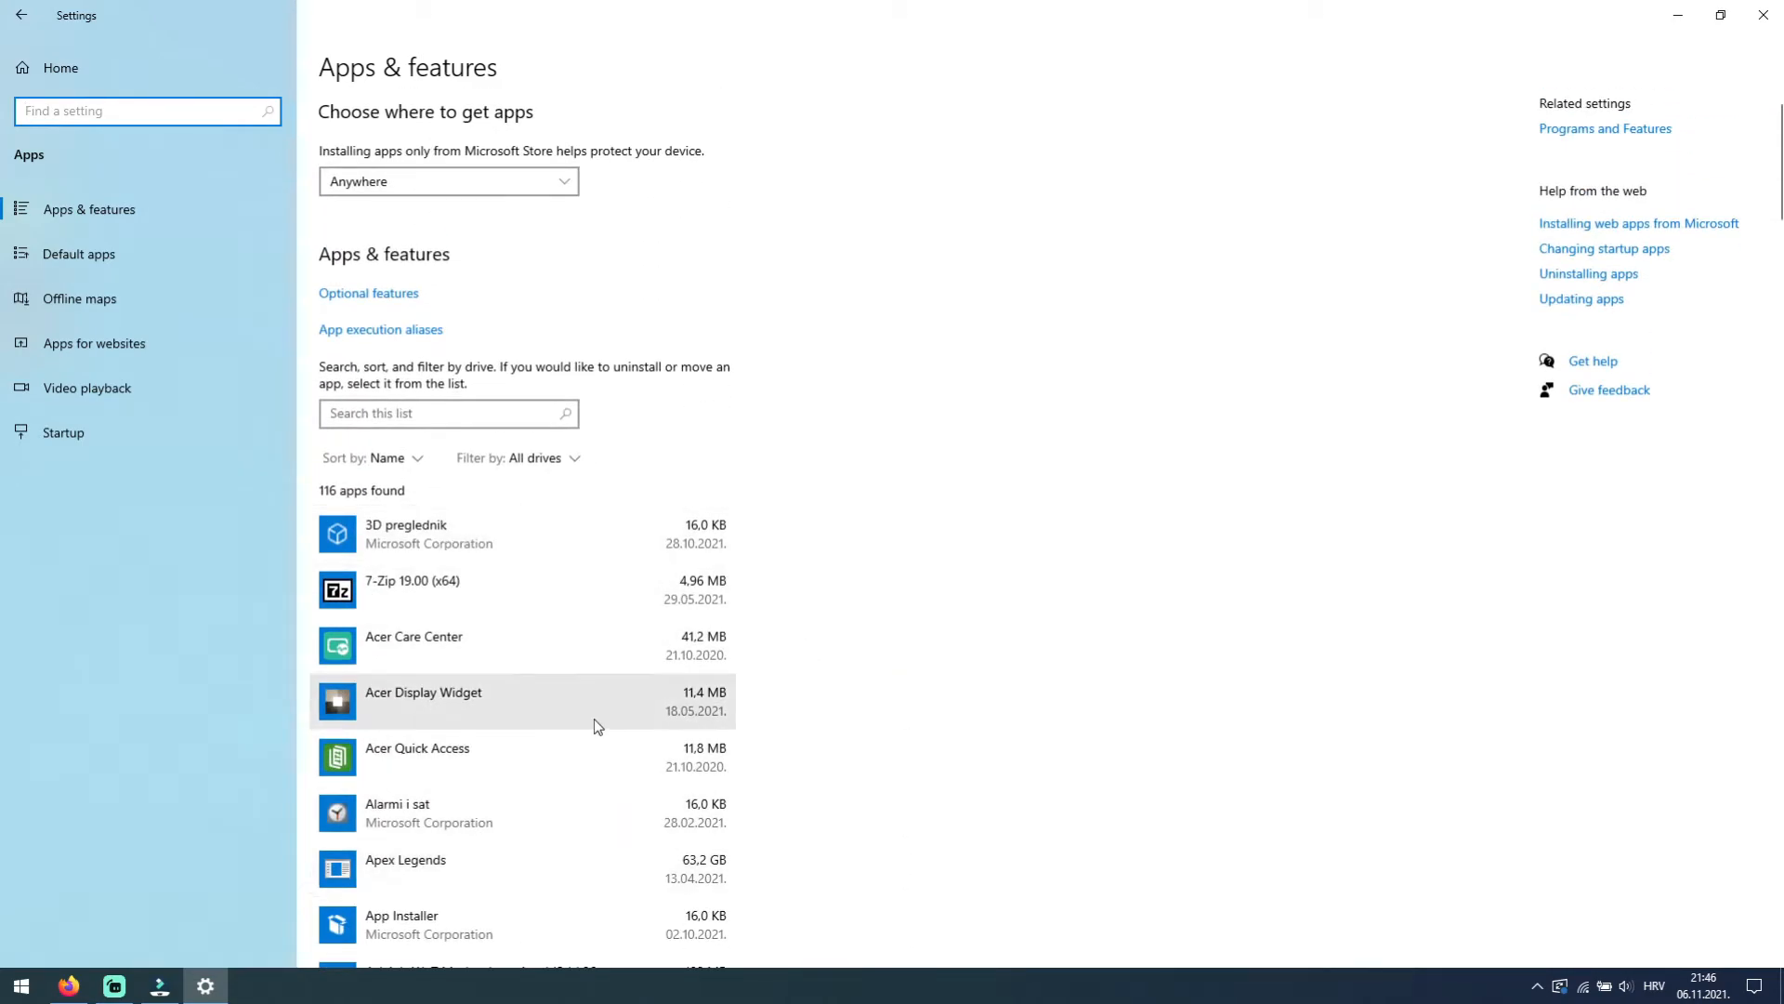
scroll(589, 718, down, 1)
scroll(523, 630, up, 1)
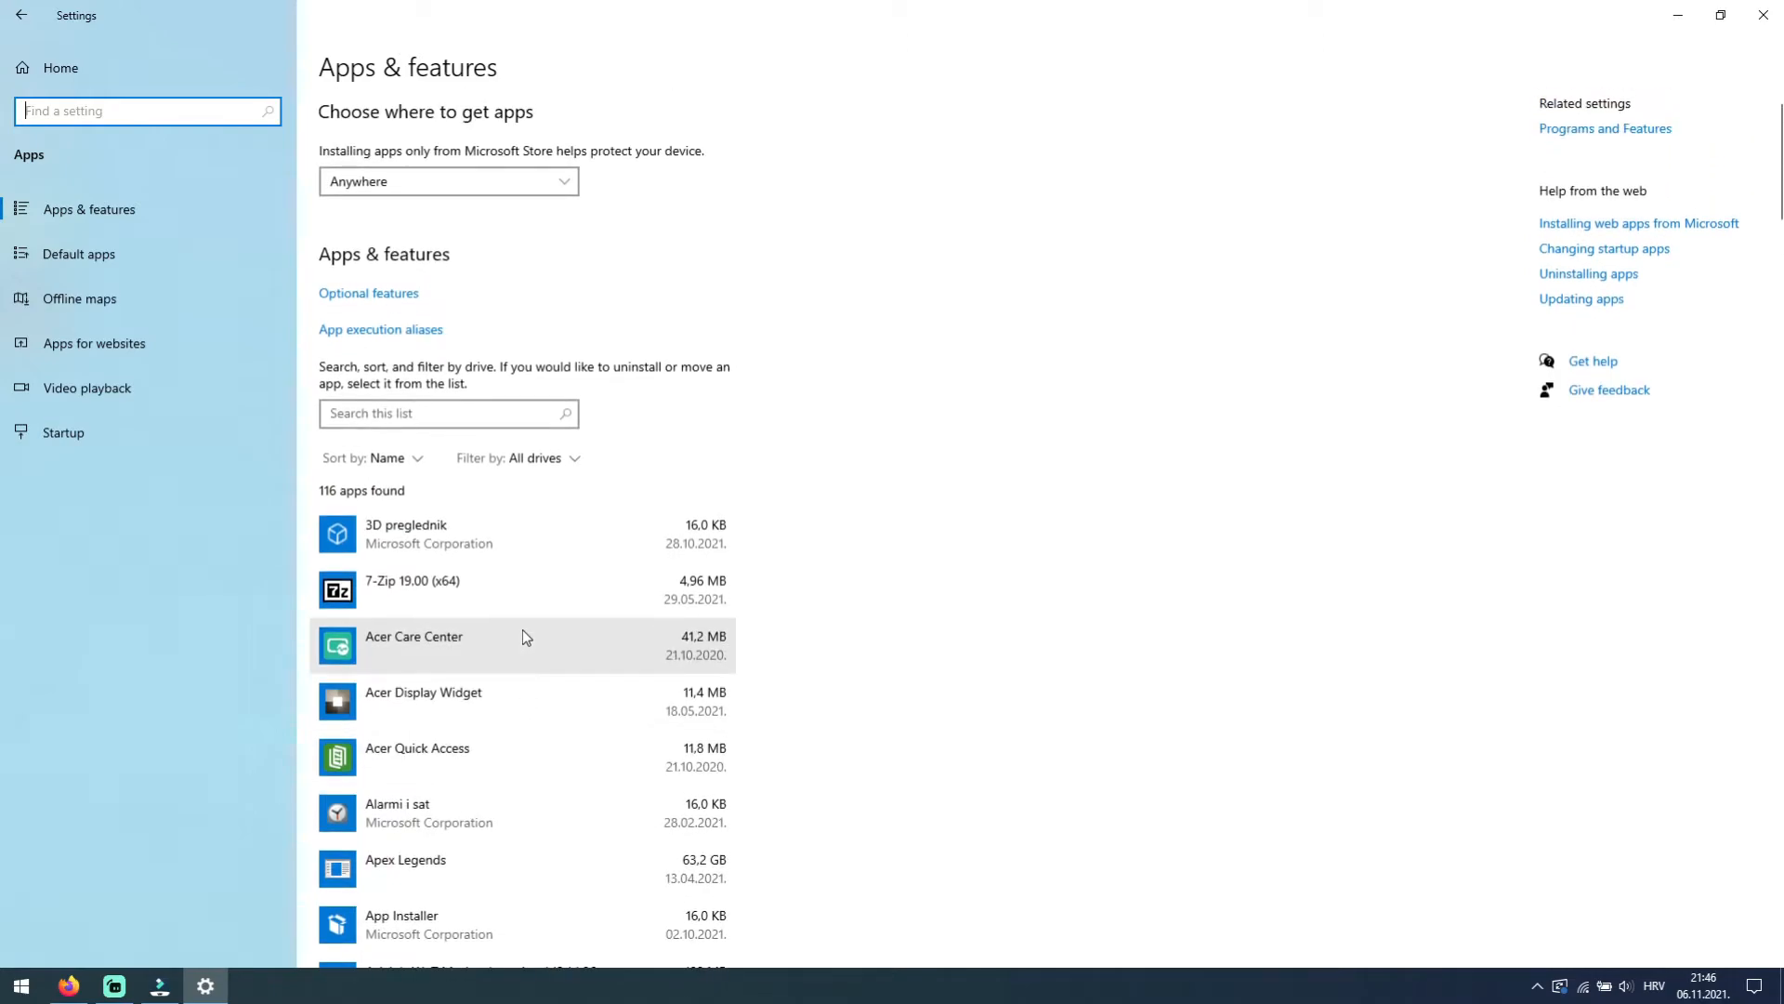
click(369, 414)
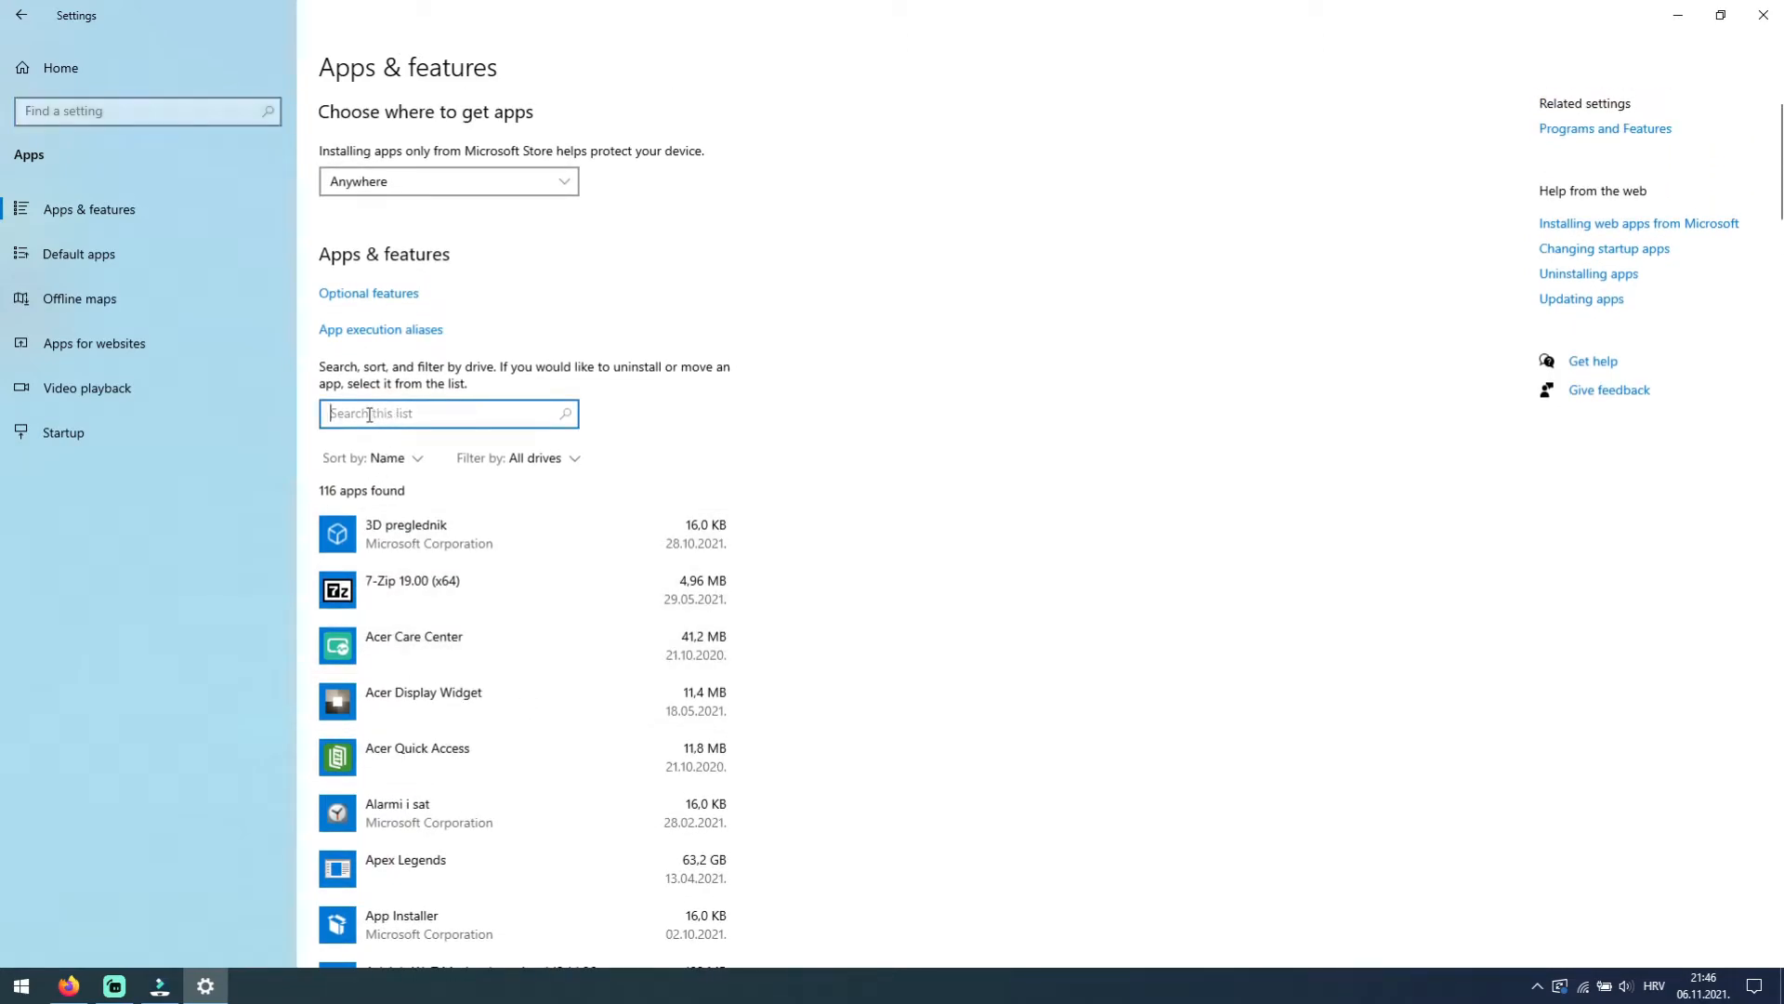
click(405, 651)
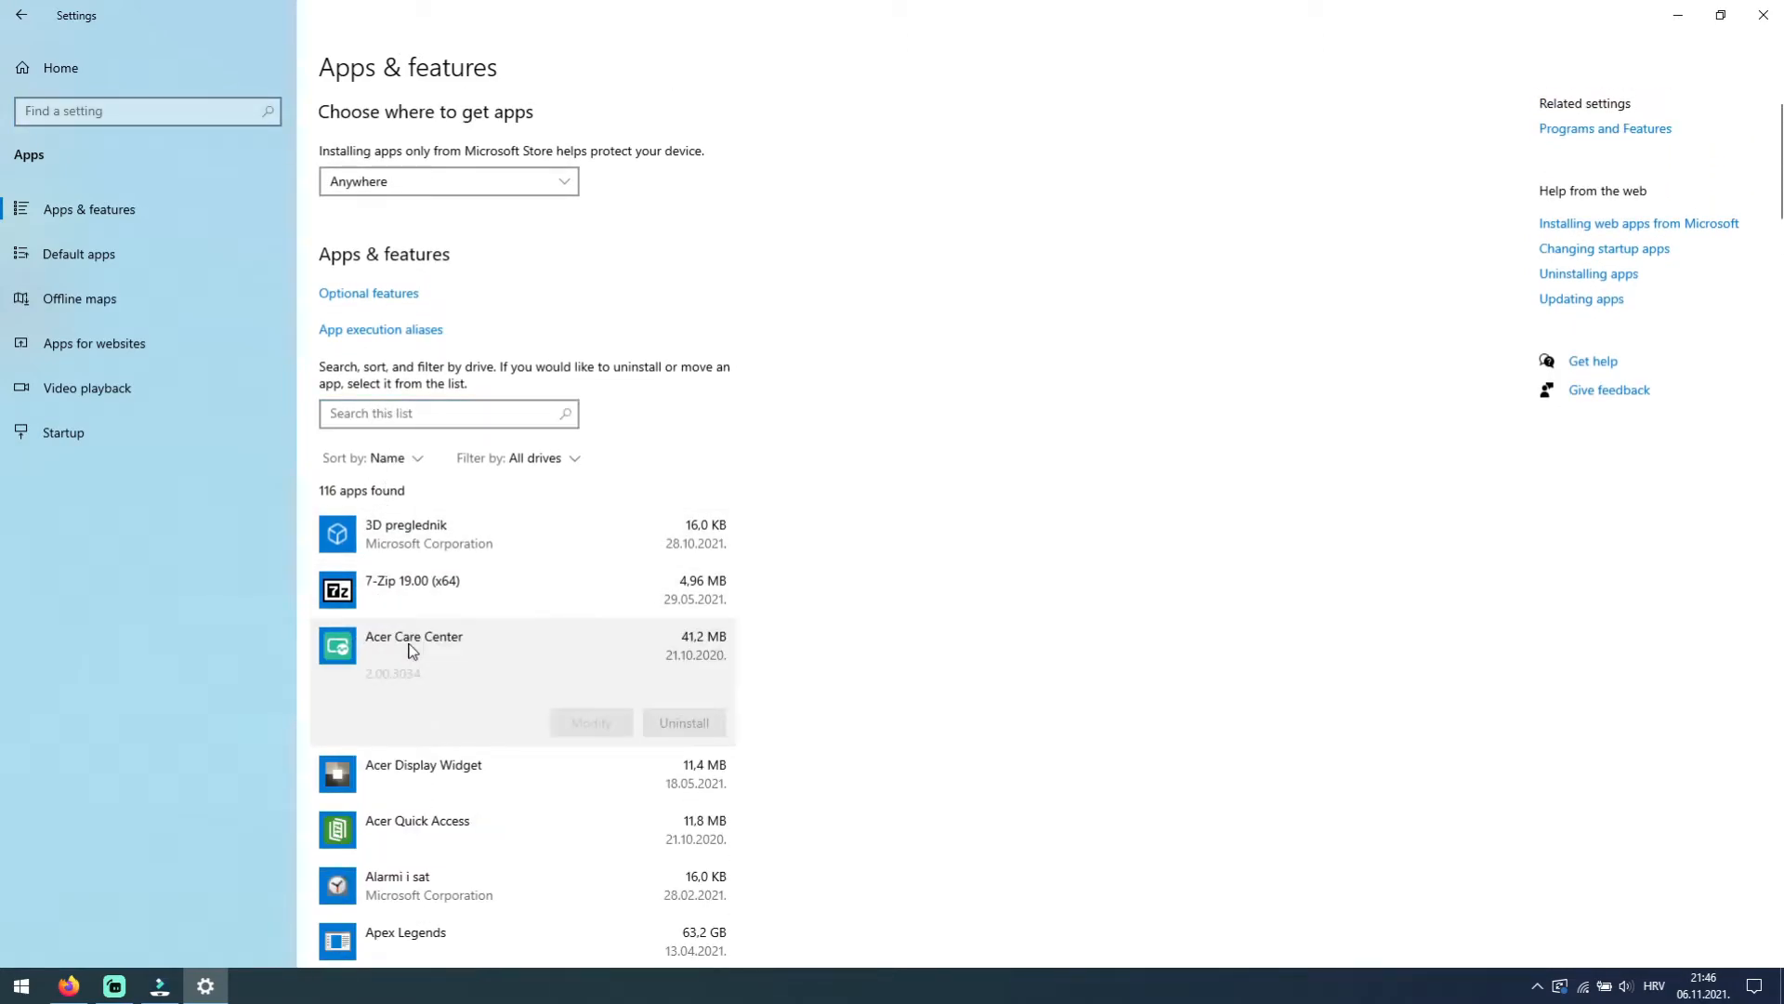
Start uninstalling Acer Care Center, dismiss the confirmation and close Settings
click(679, 721)
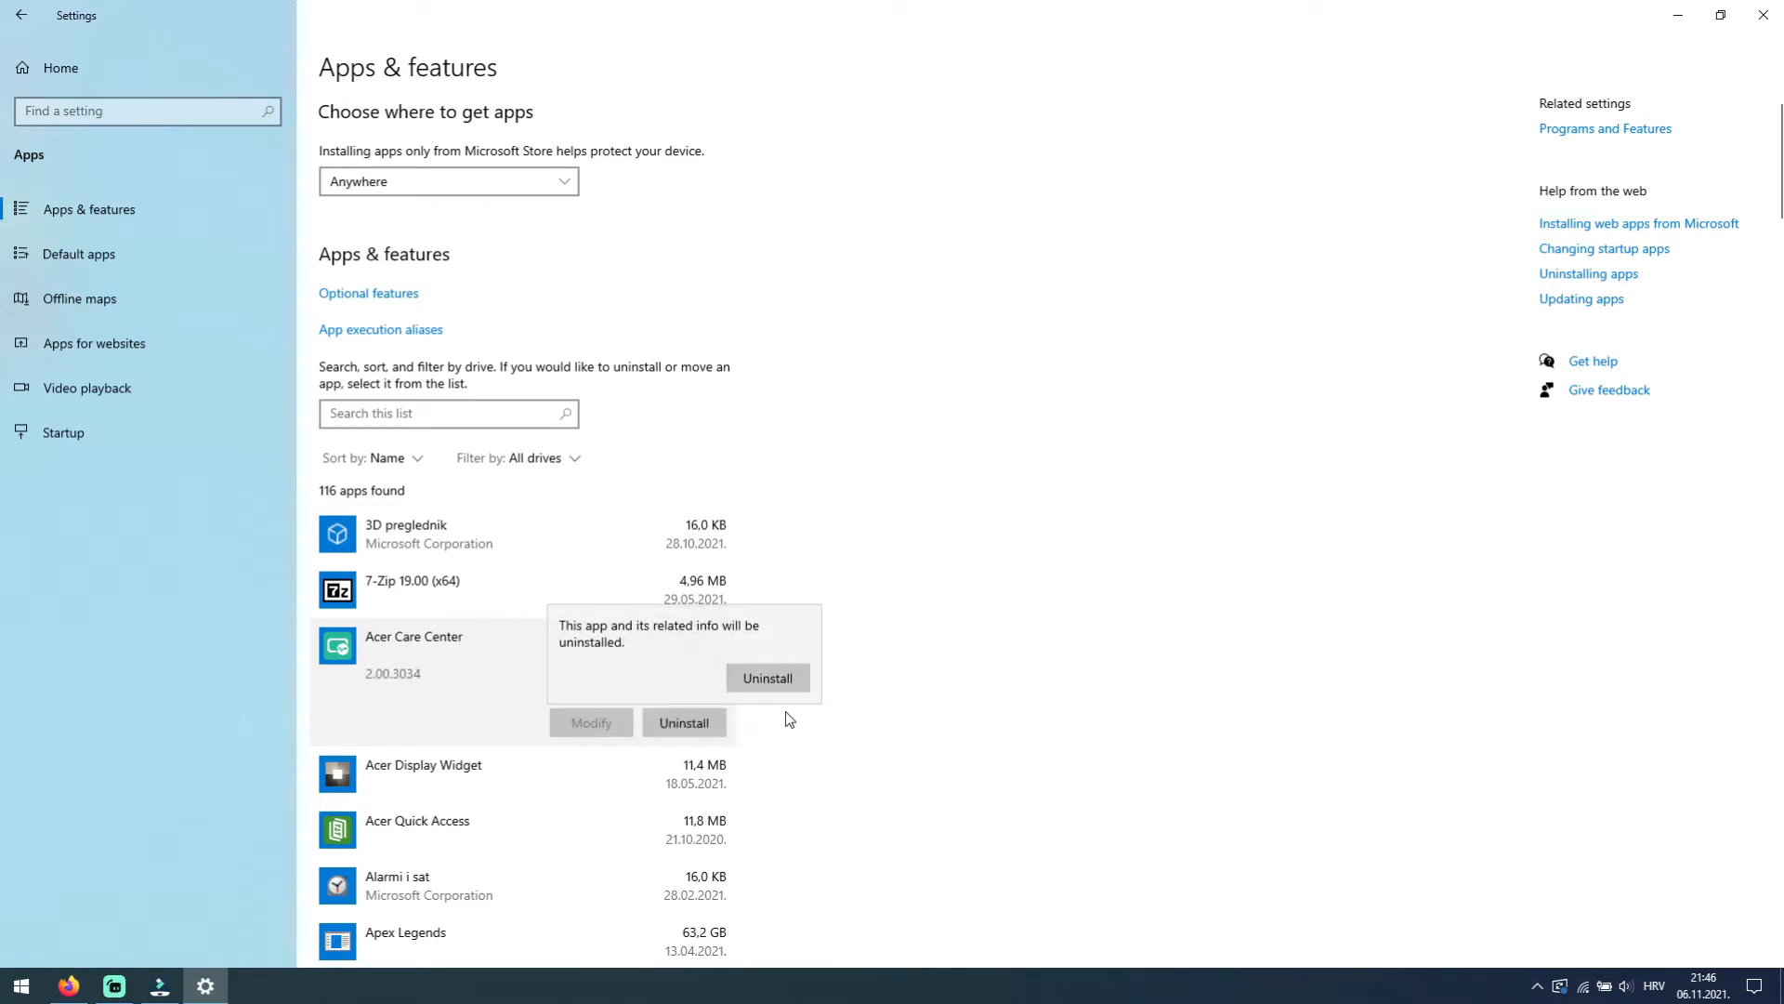
click(767, 678)
click(1763, 14)
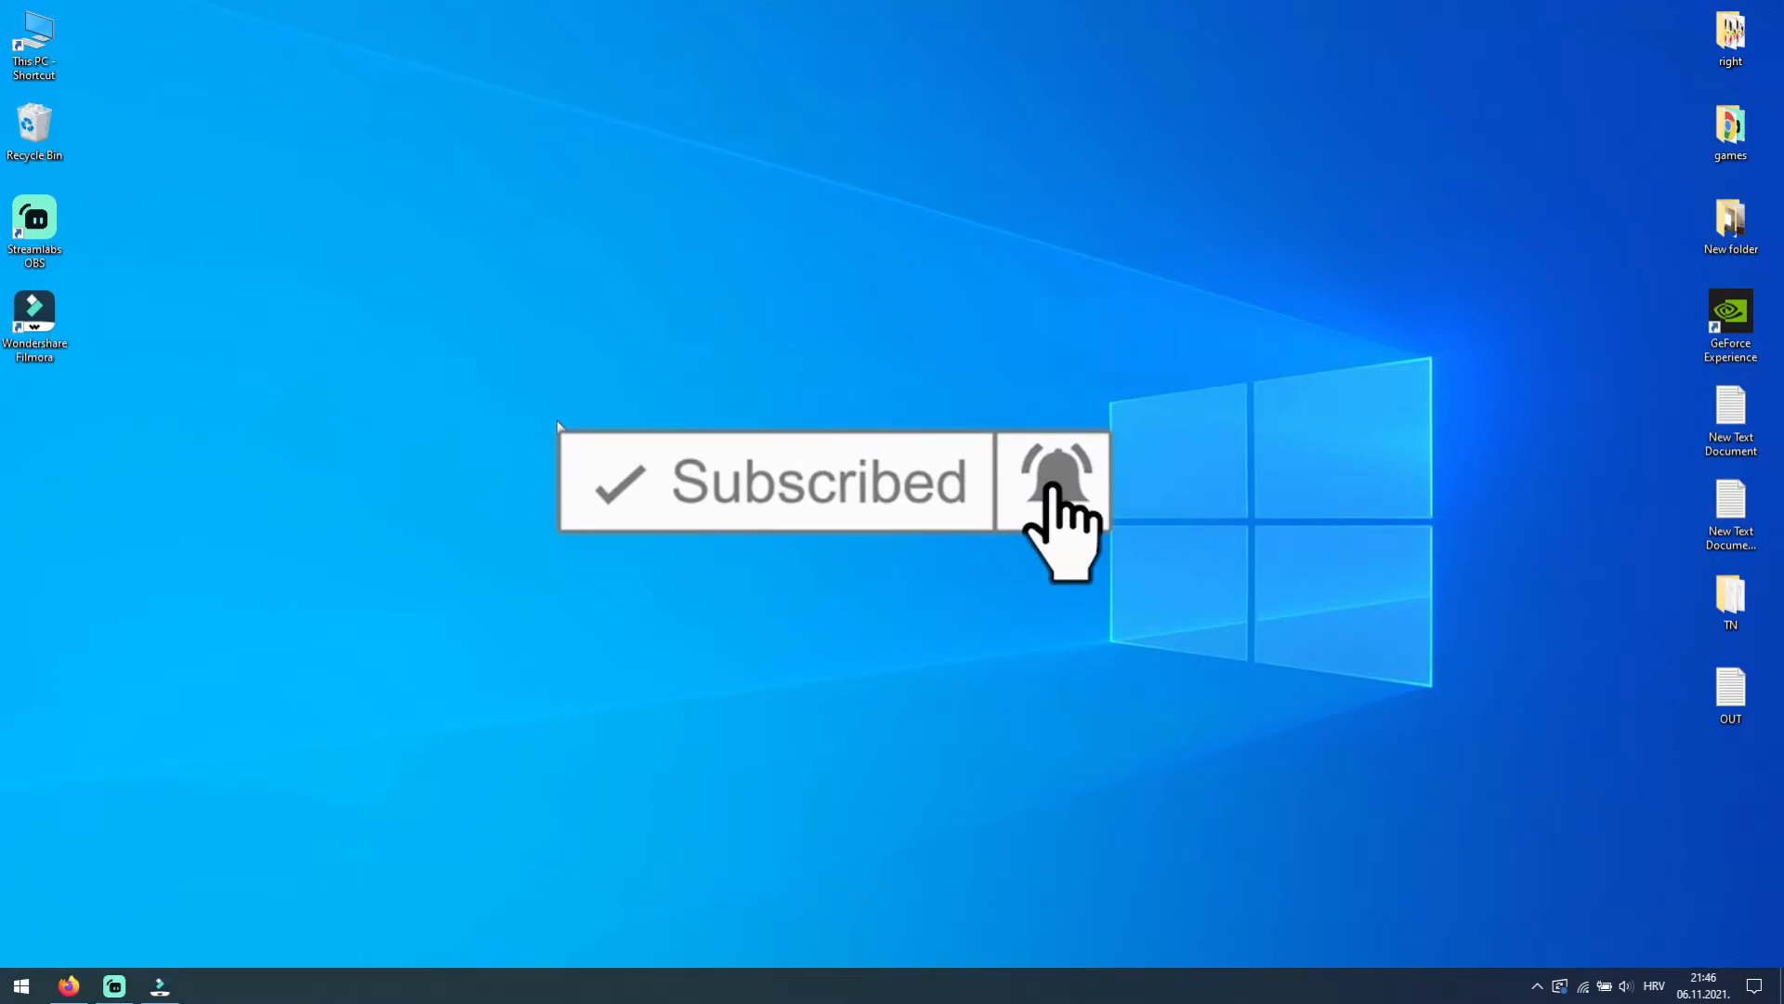
Browse This PC > Local Disk (C:) > Program Files (x86) > HiSuite
double_click(39, 51)
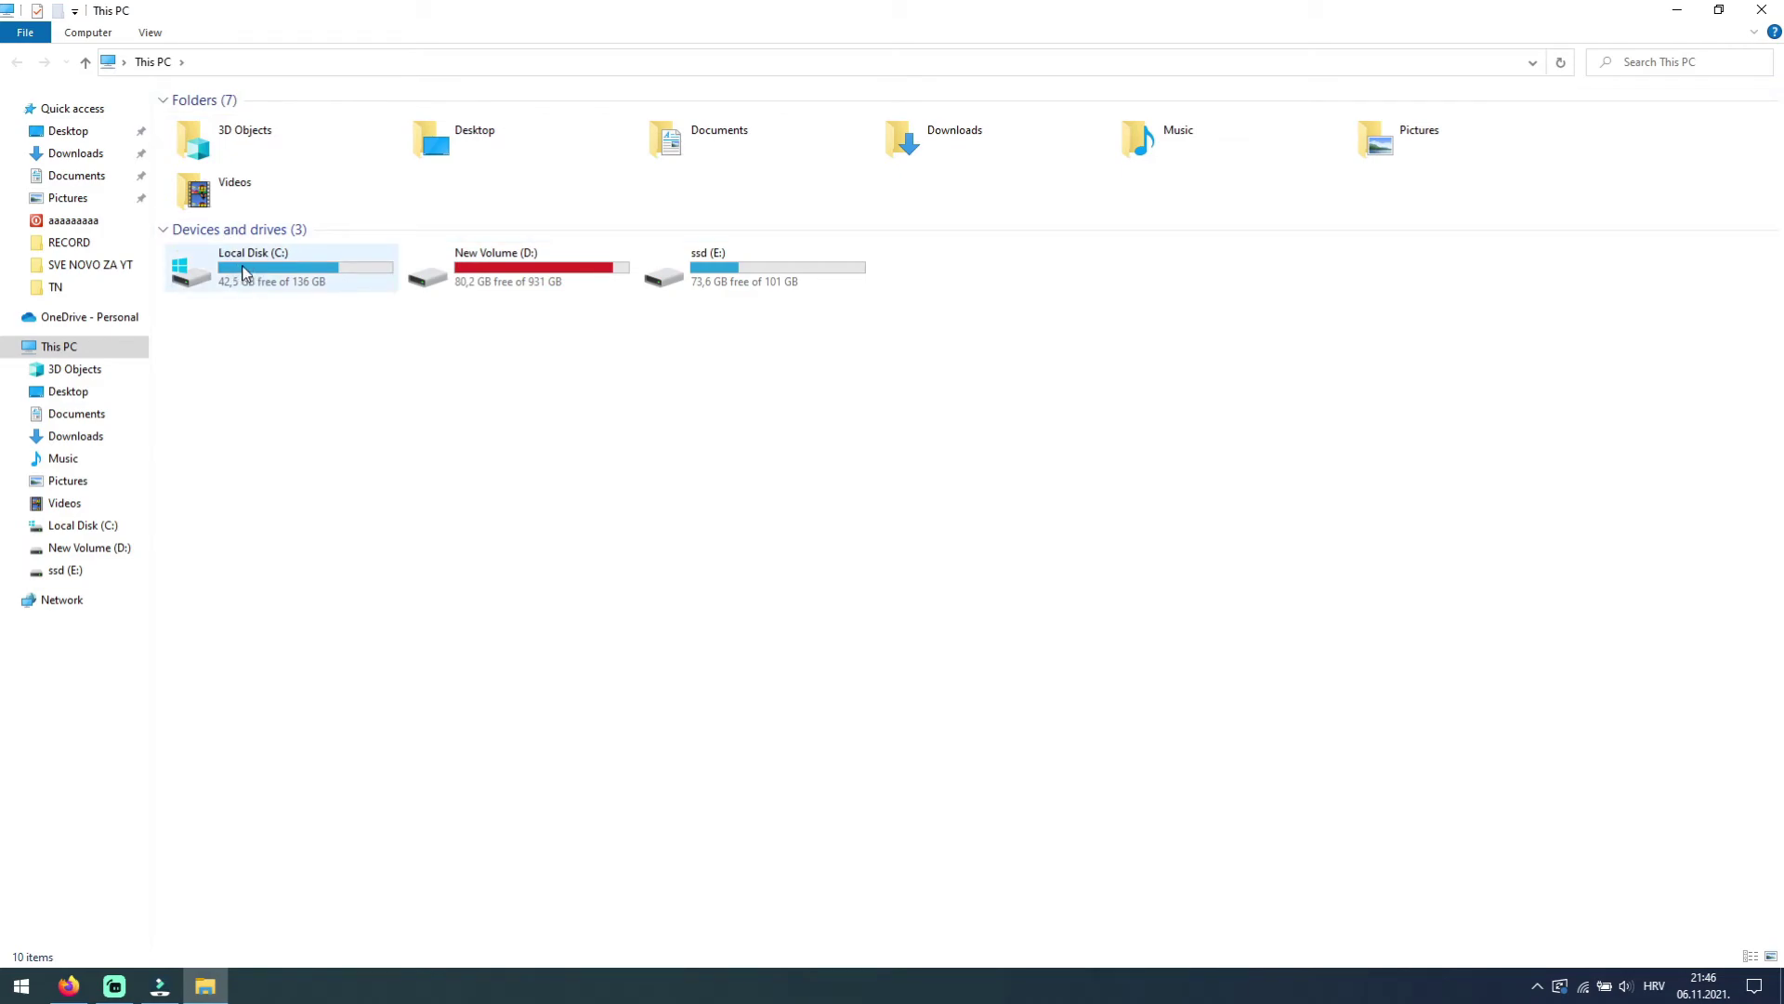
double_click(244, 274)
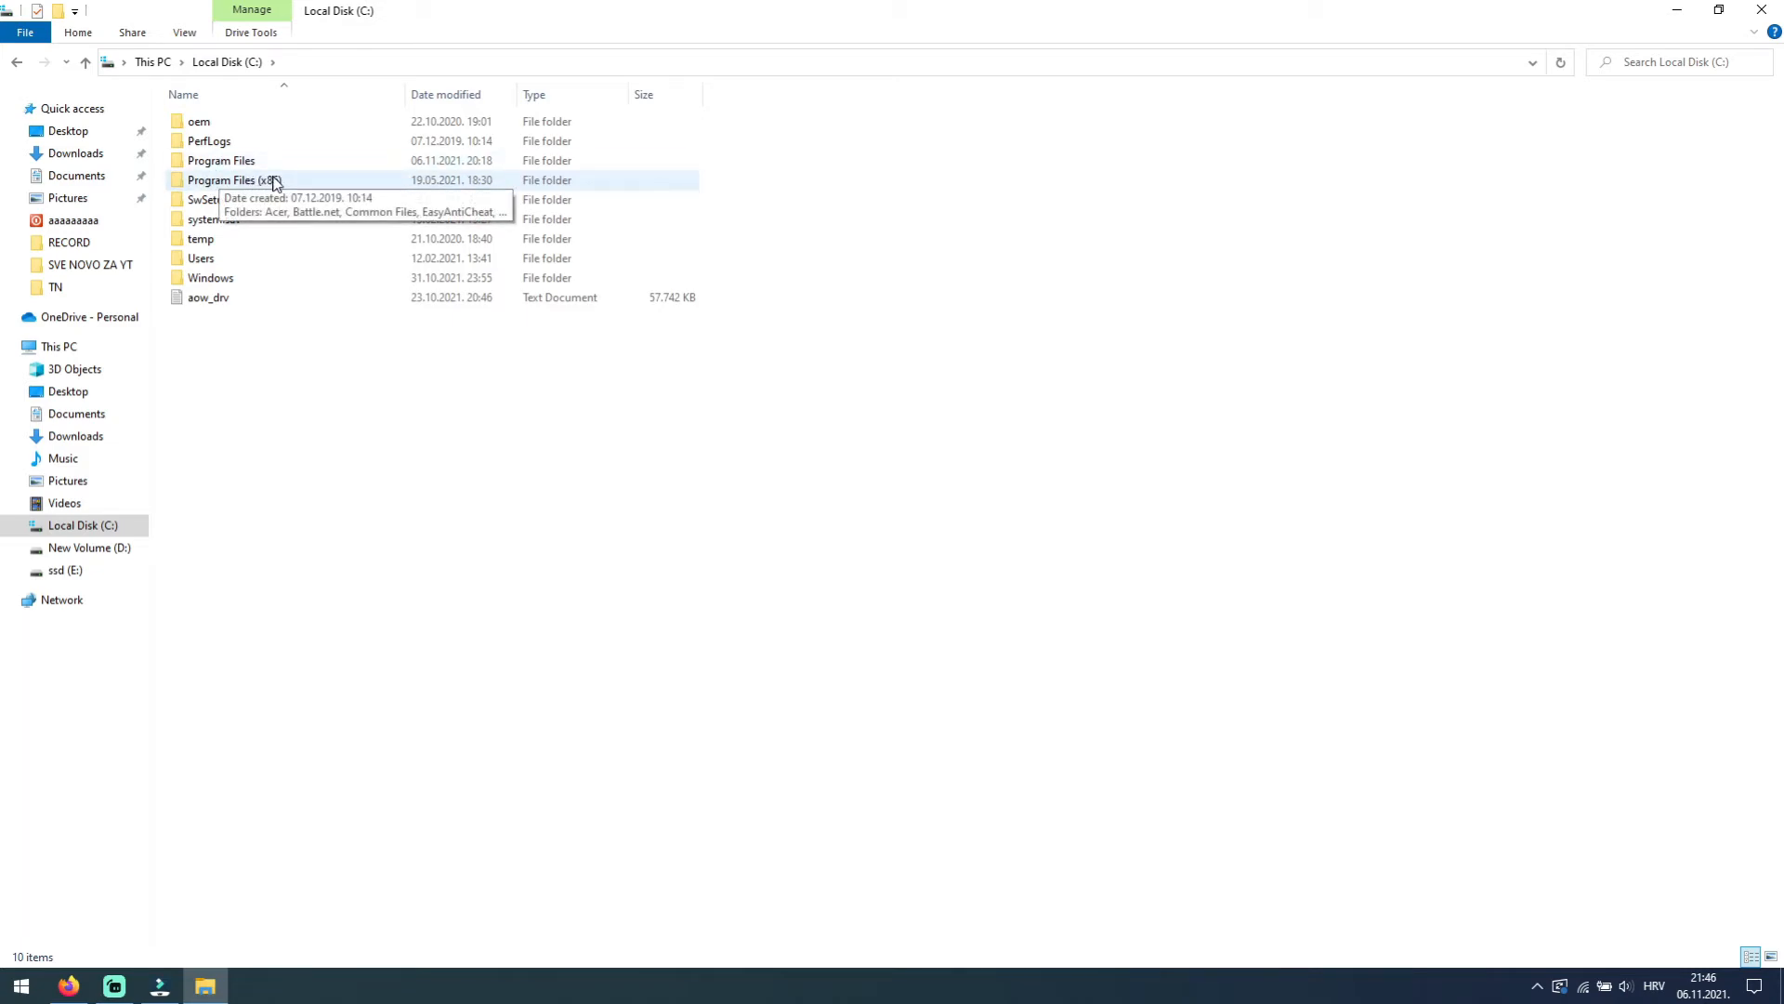
double_click(275, 182)
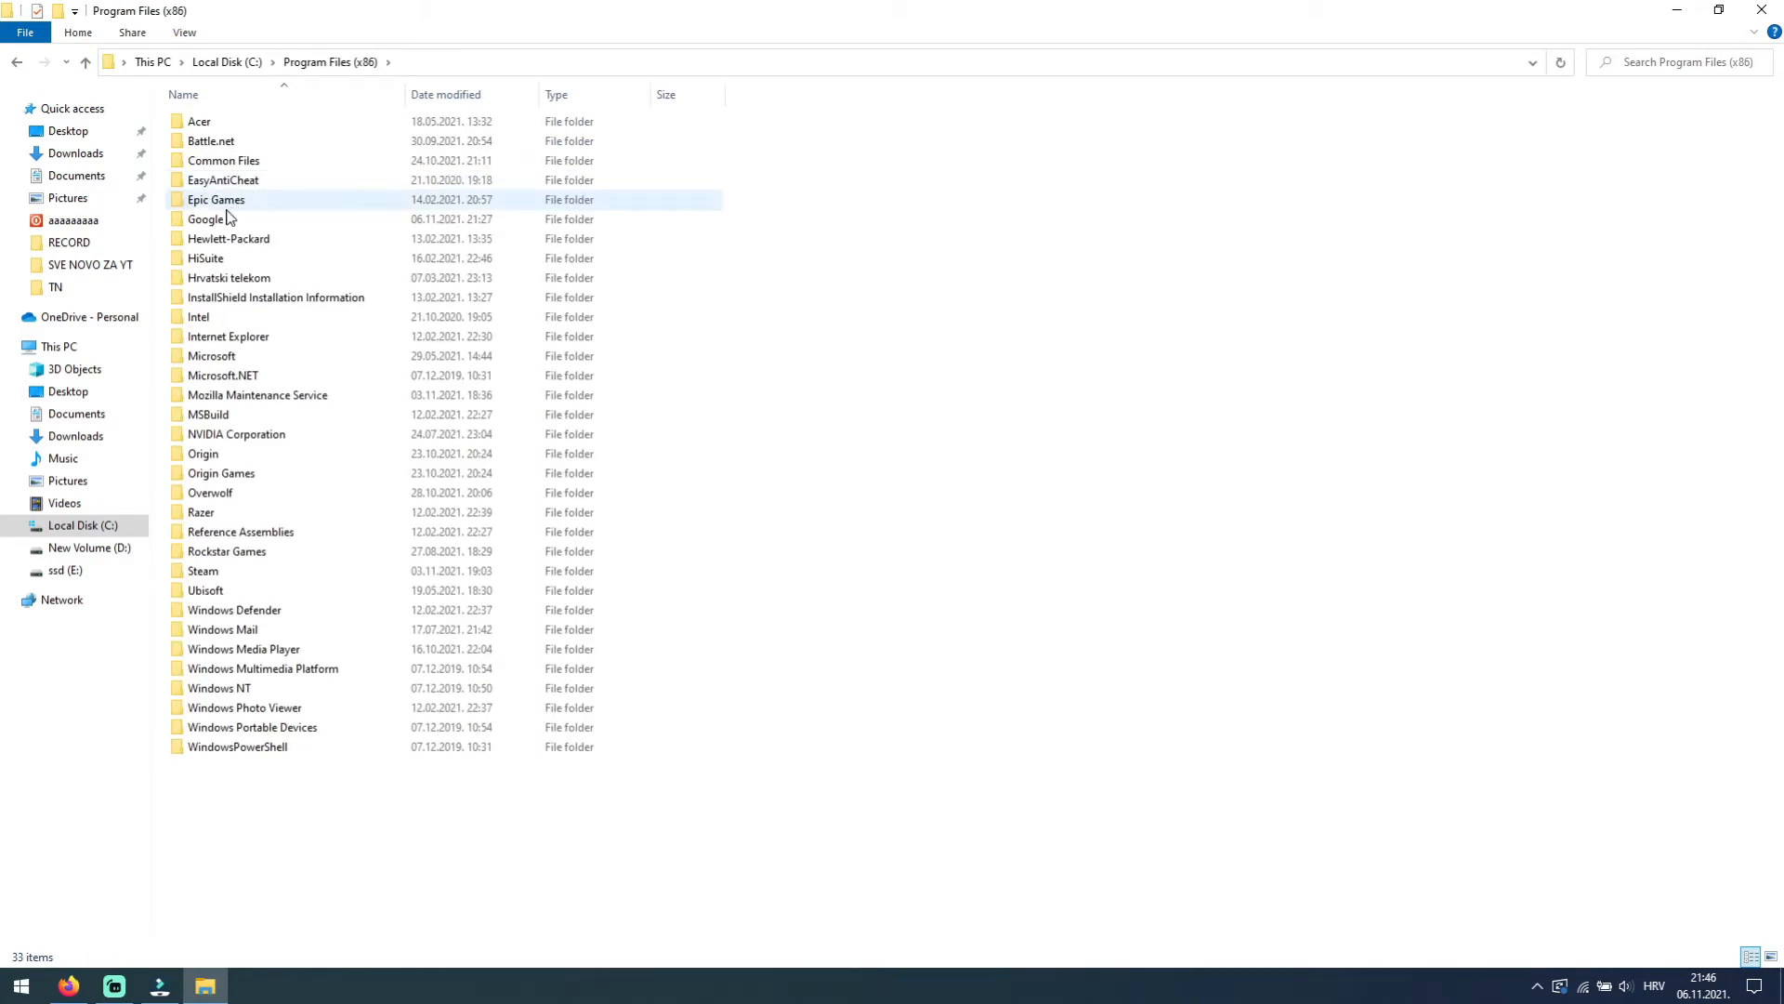
double_click(219, 259)
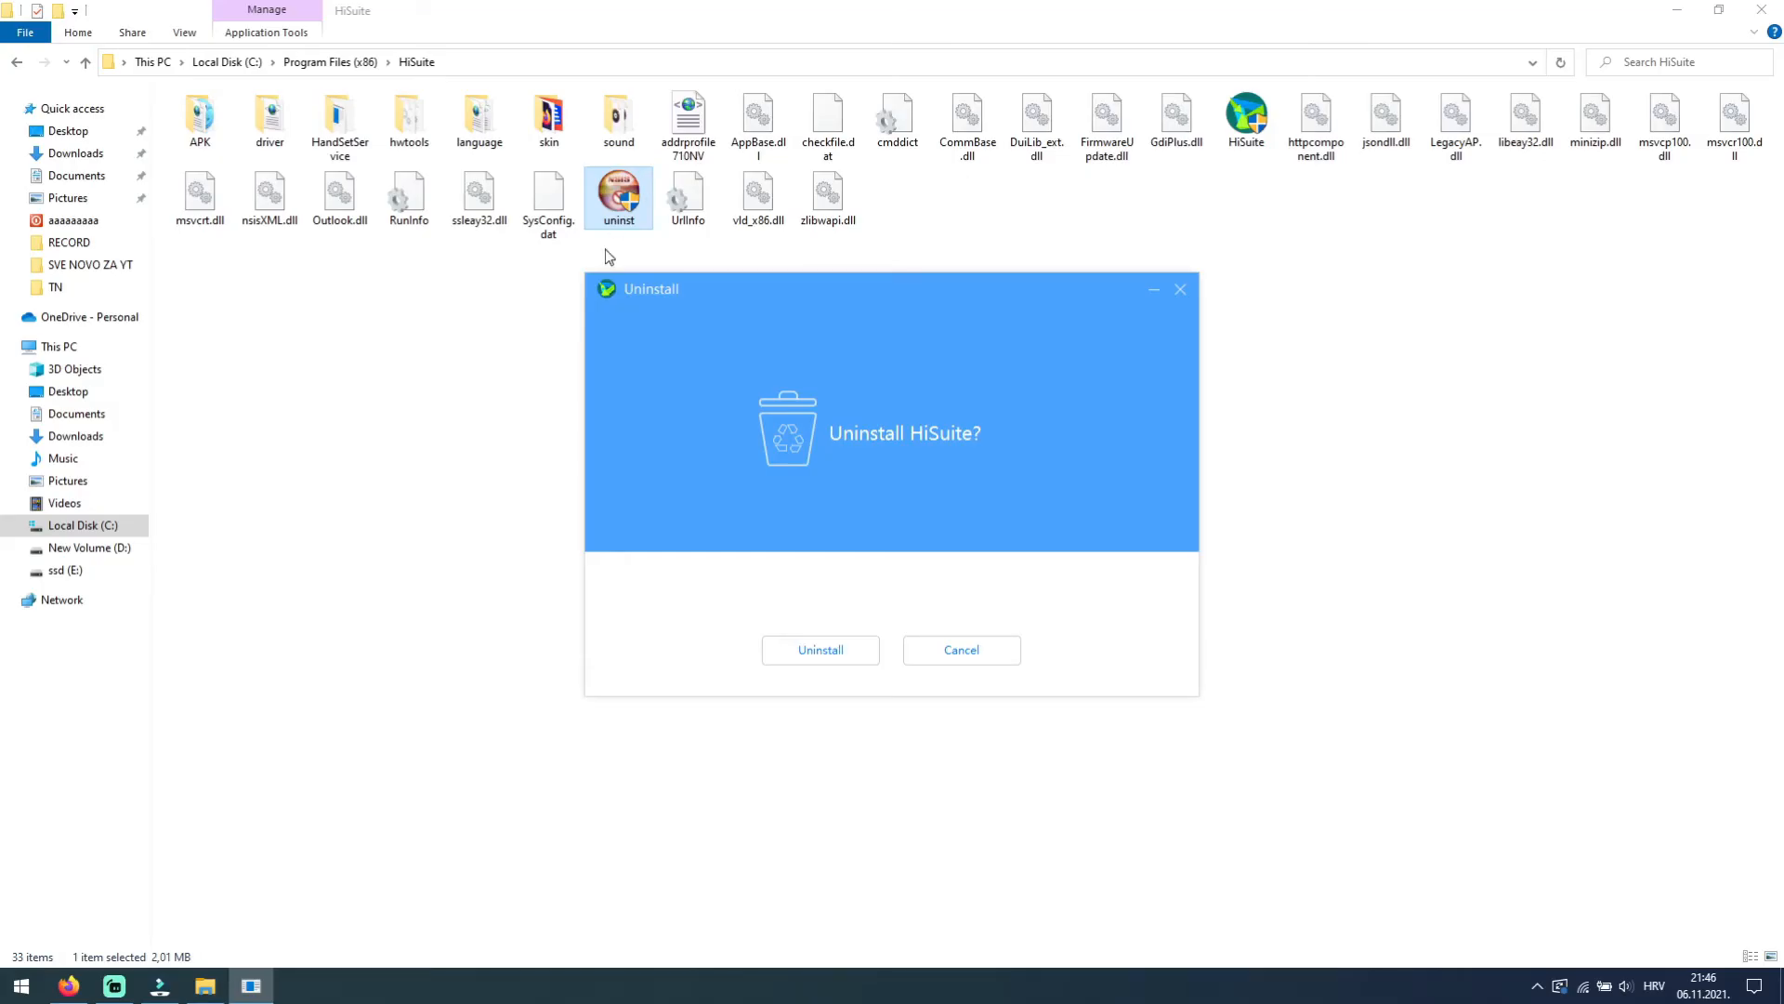
Cancel HiSuite's uninstaller prompt and clear the selection in the folder
click(957, 665)
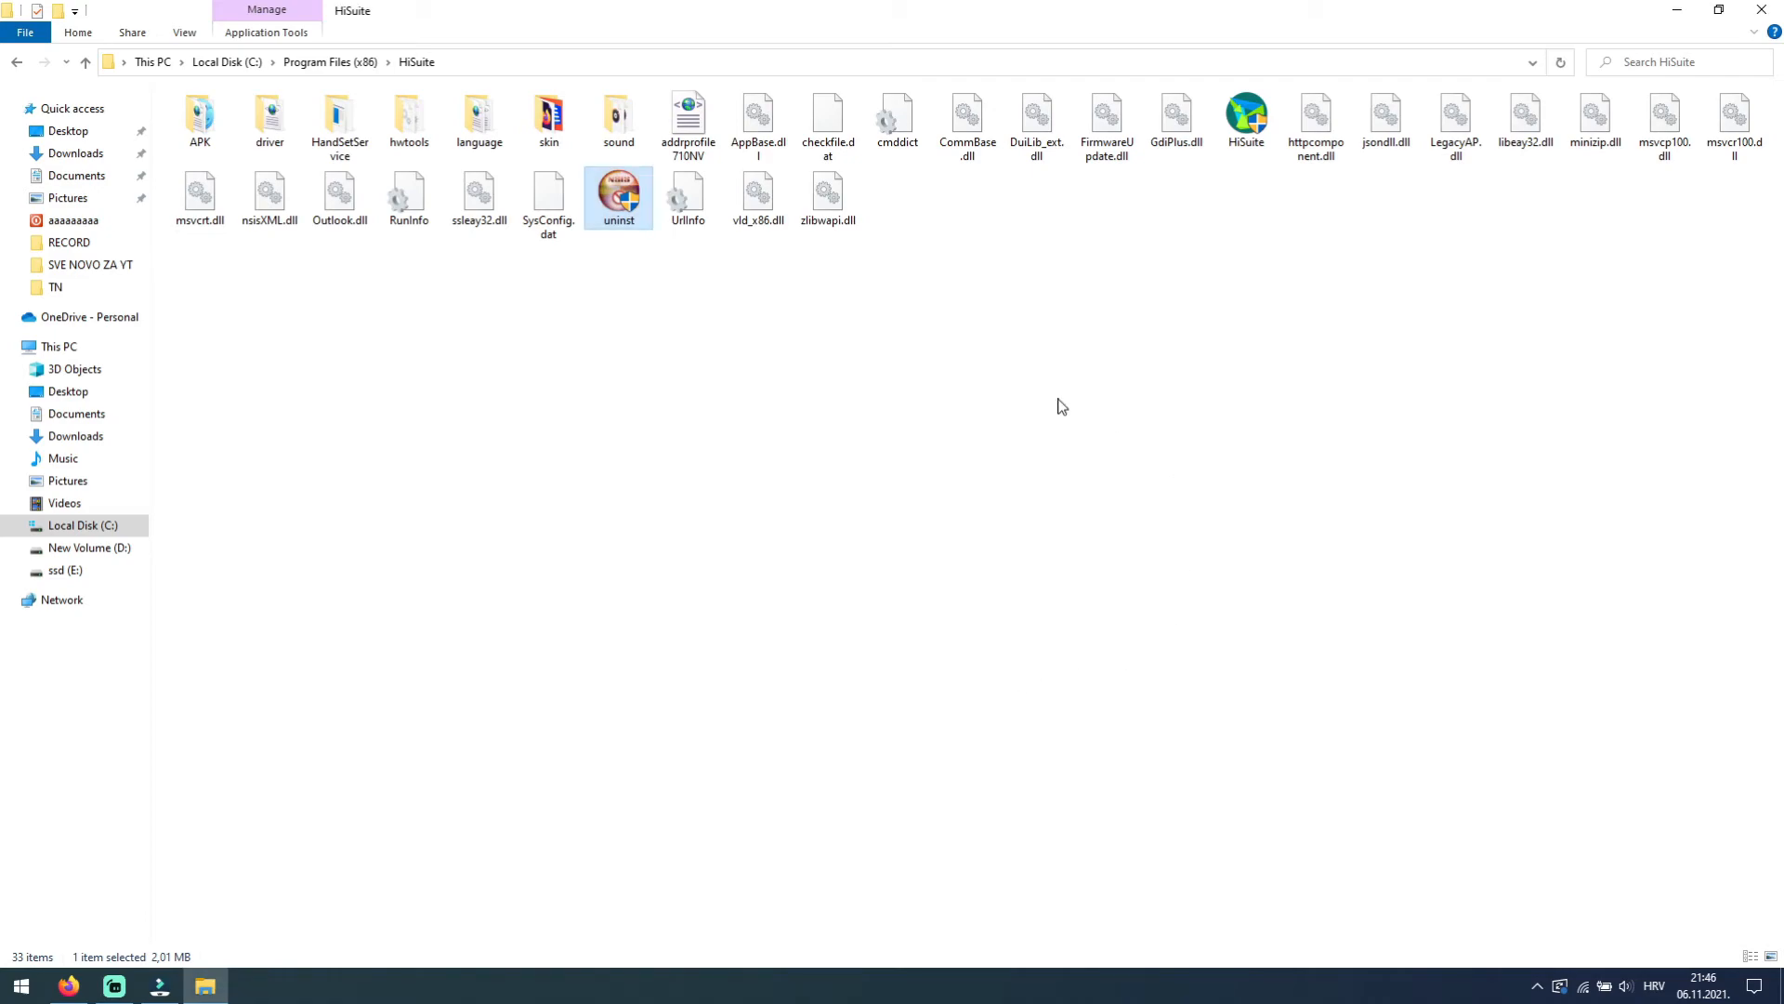
click(804, 415)
click(1762, 10)
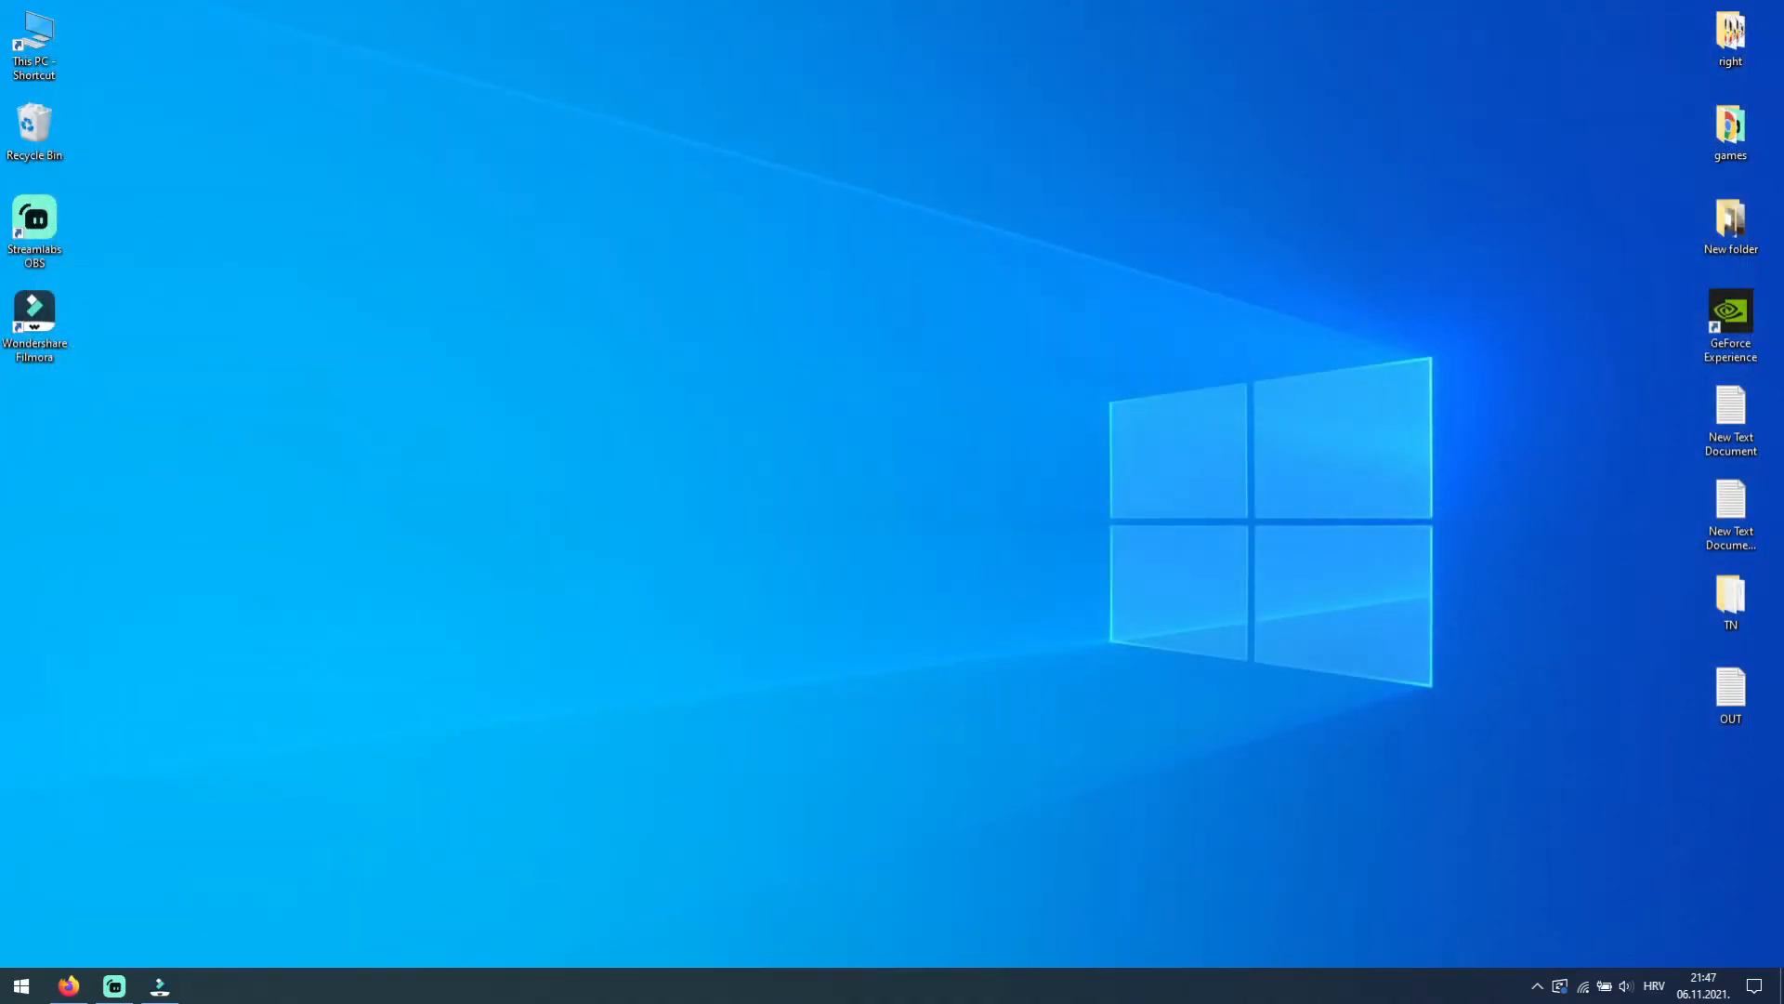
drag(712, 185, 627, 502)
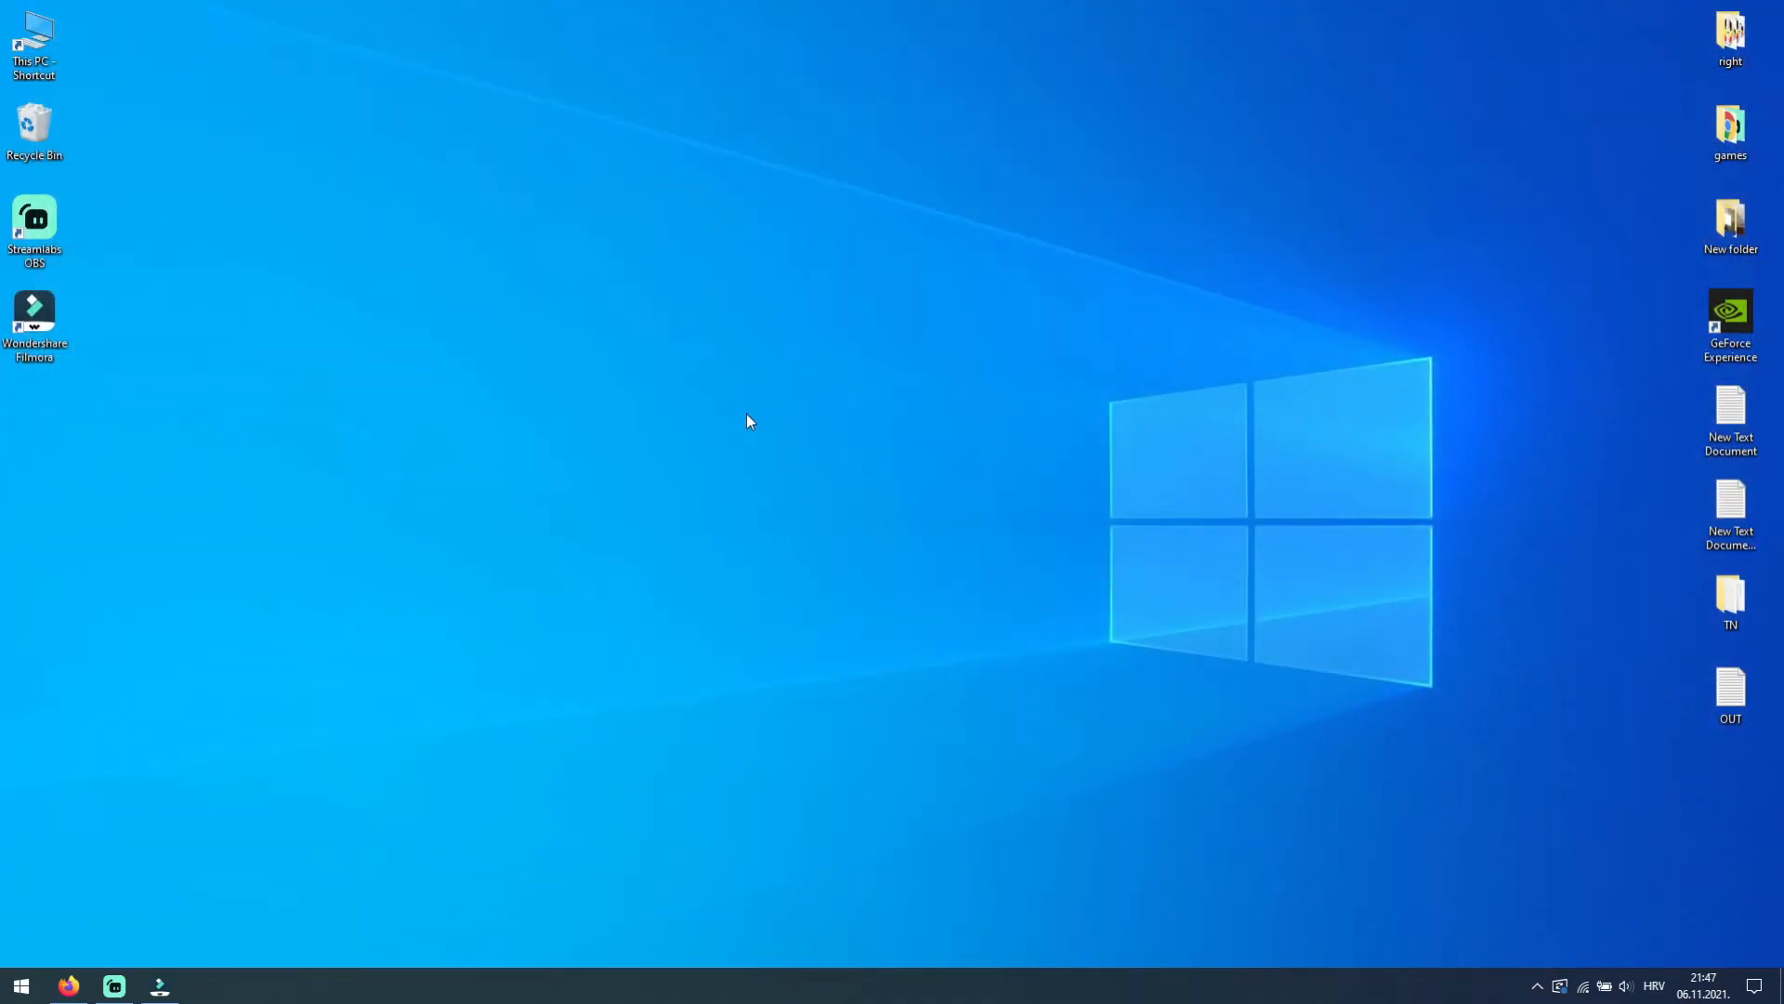